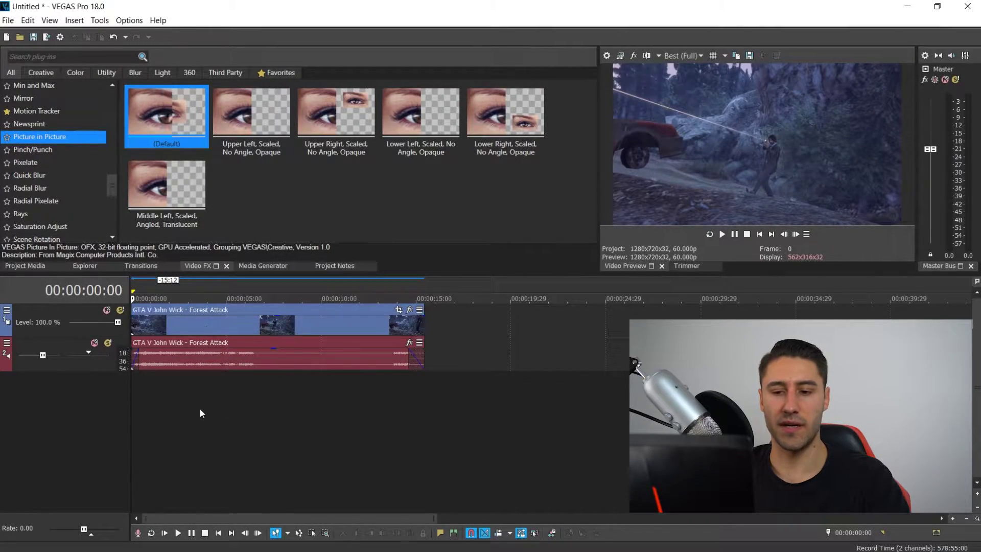
Step: Add an empty video track above the GTA V forest clip and show the Motion Tracker presets
right_click(187, 400)
left_click(229, 435)
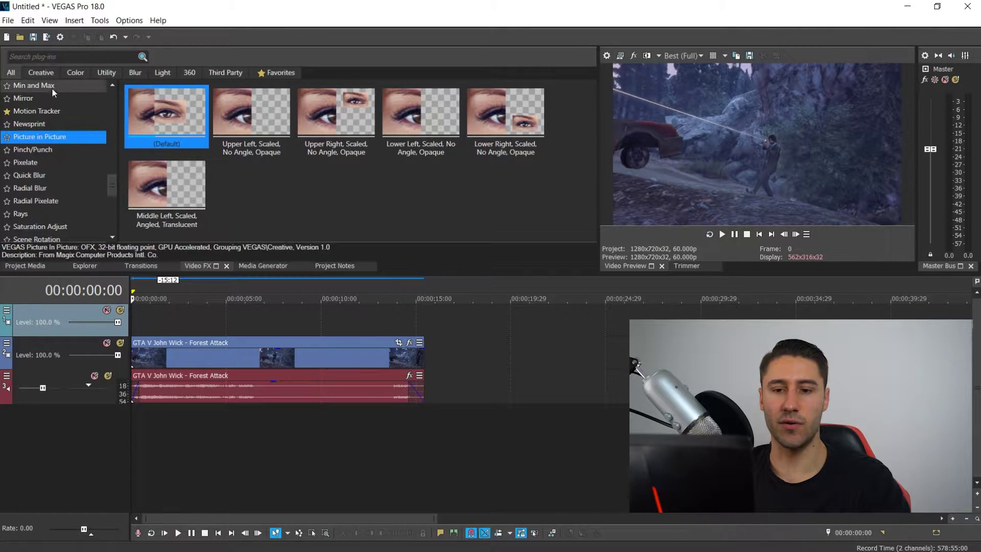
left_click(23, 110)
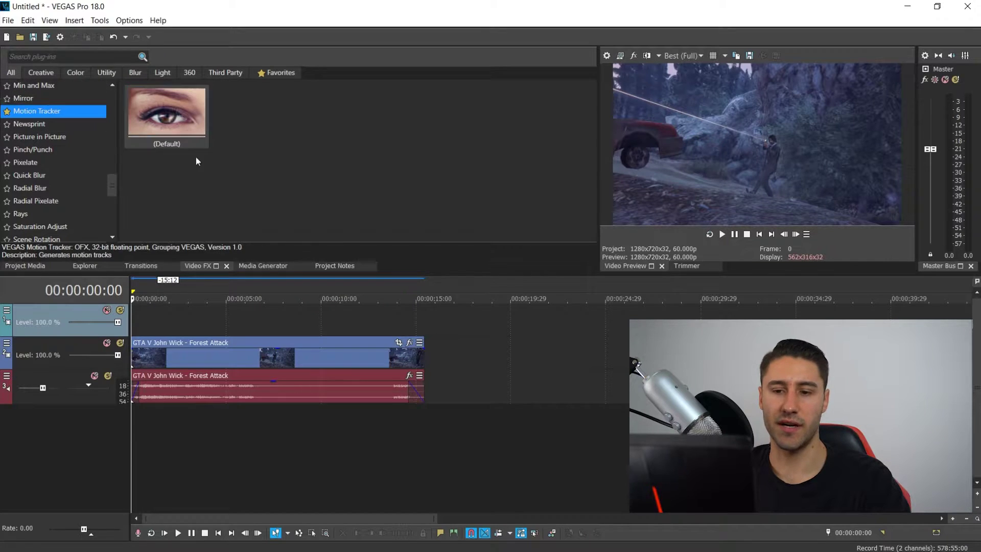
Step: Apply the Motion Tracker Default preset to the 'GTA V John Wick - Forest Attack' event
left_click_drag(156, 115, 236, 110)
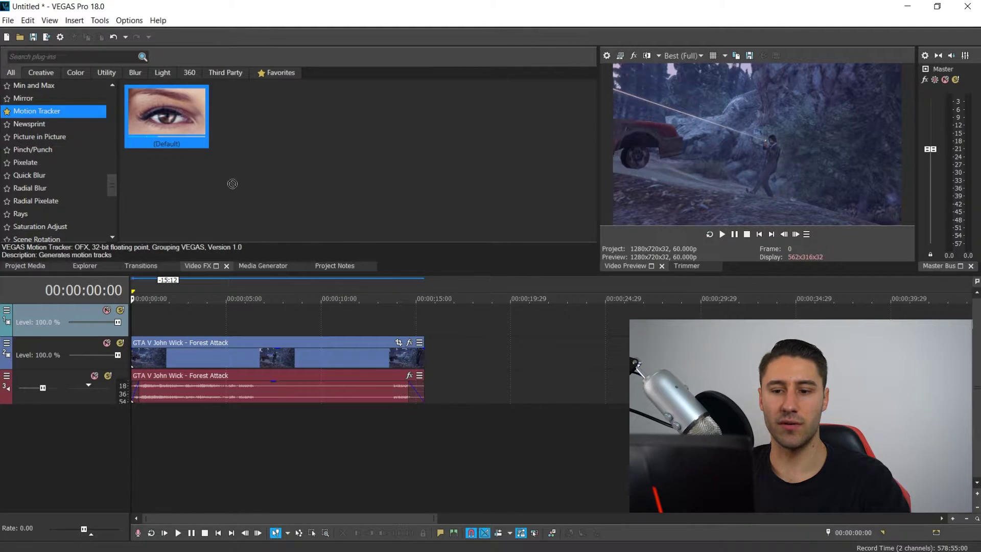
left_click_drag(171, 346, 149, 359)
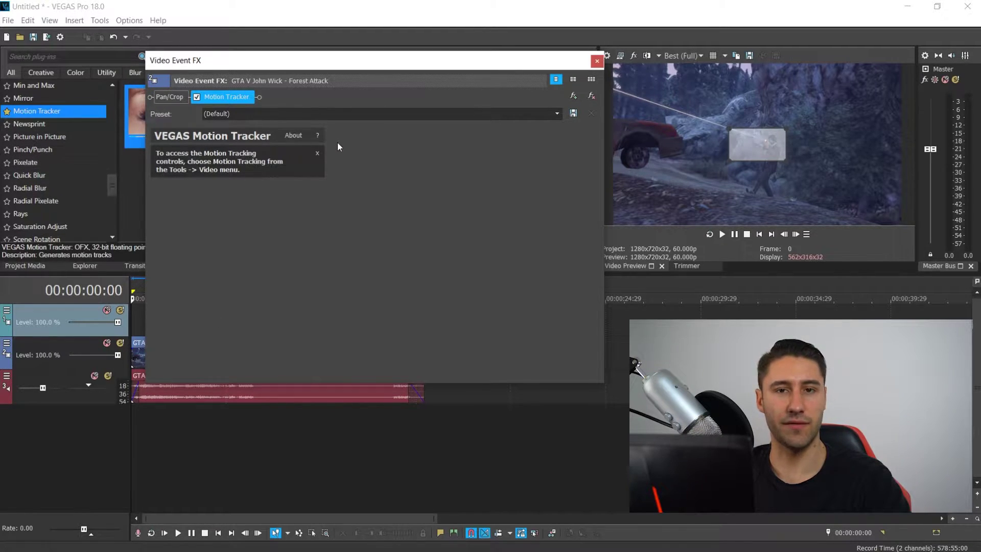
left_click(597, 62)
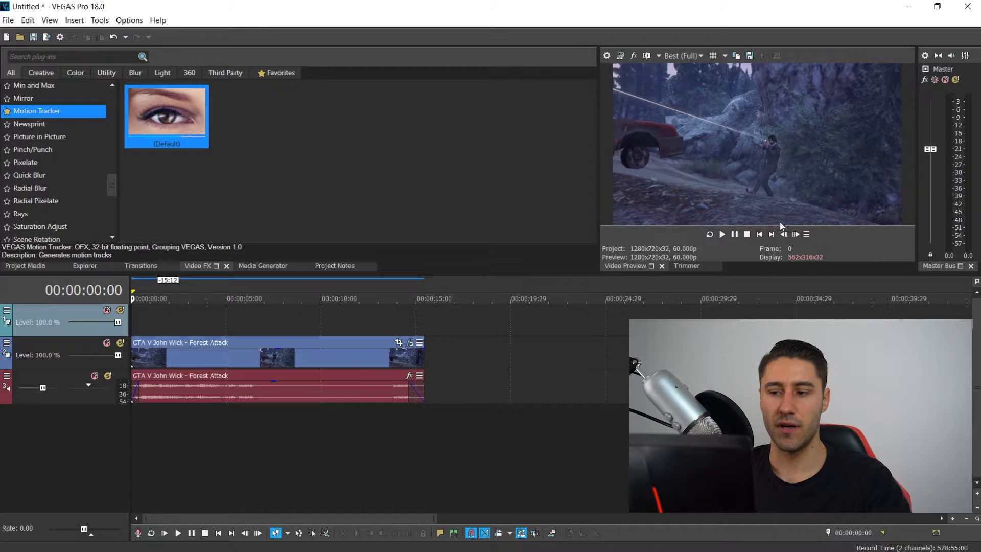
Step: Put a Titles & Text event reading 'John Wick' on the top track, stretched to the clip's length
left_click(257, 265)
left_click_drag(163, 121, 167, 125)
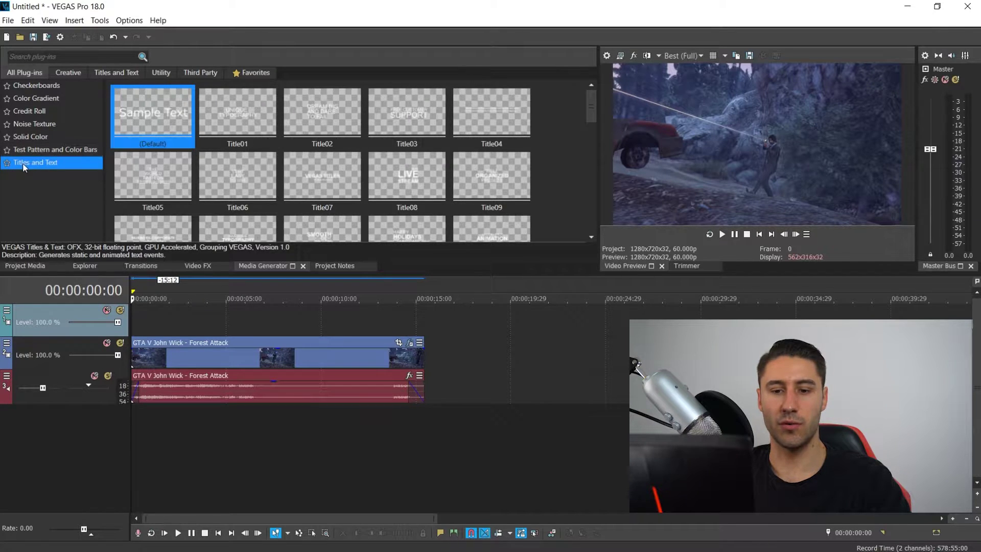
left_click_drag(128, 123, 162, 302)
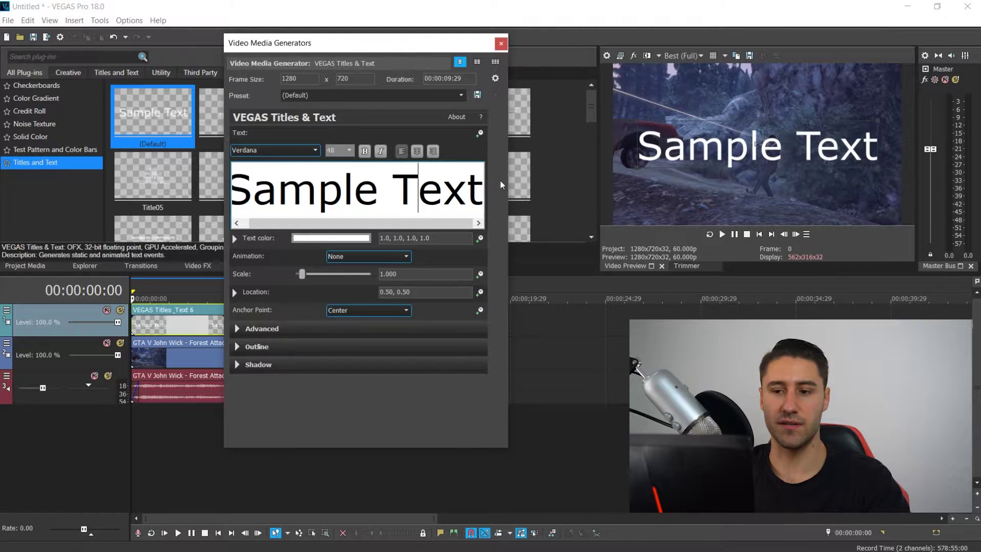
left_click_drag(481, 186, 205, 189)
type("John Wick")
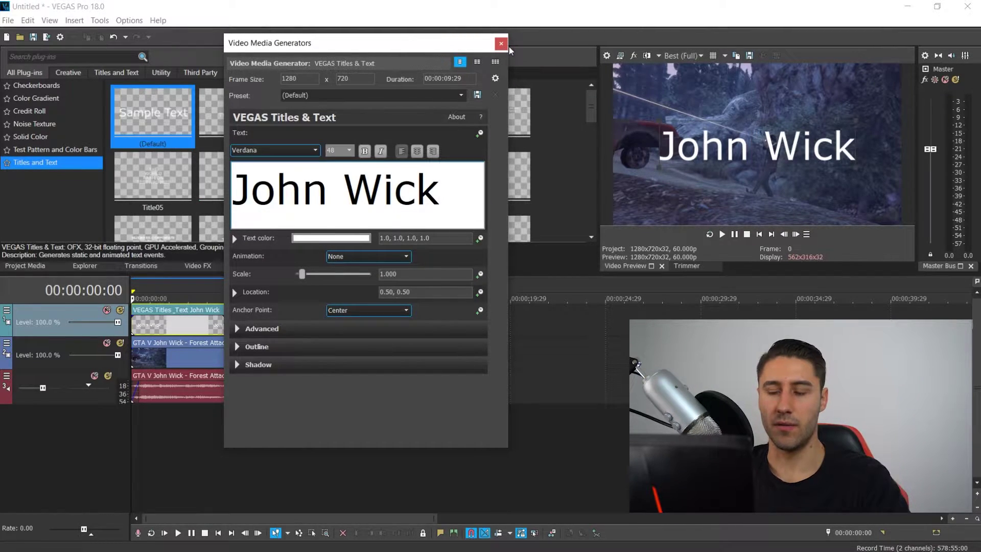
left_click(501, 44)
left_click_drag(321, 325, 425, 326)
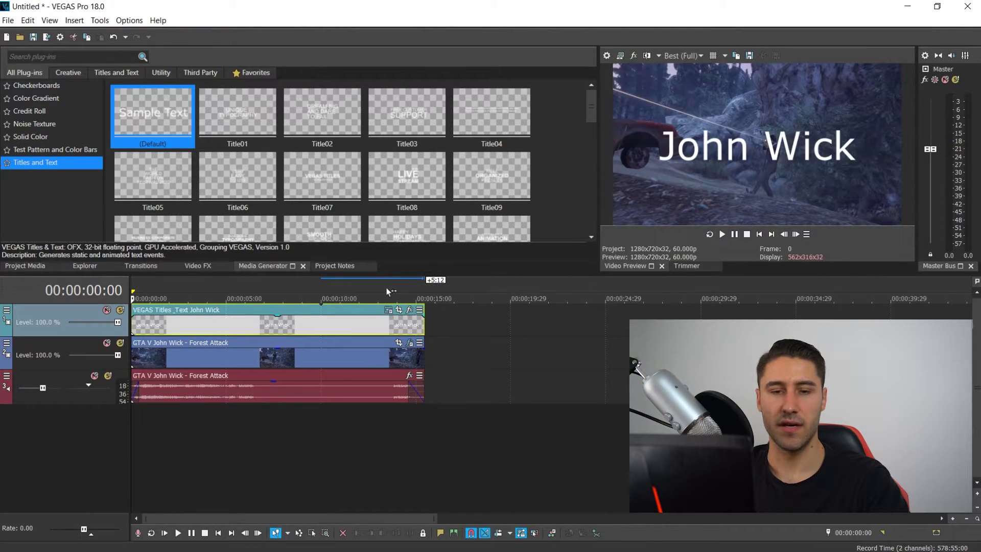
left_click(195, 265)
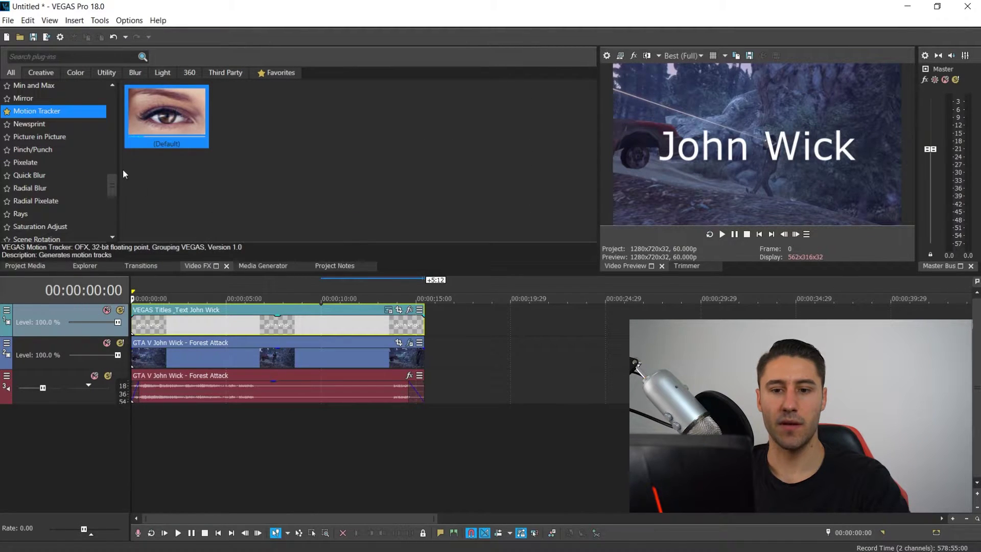
Step: Apply Picture in Picture to the John Wick title and shrink it to 0.209 scale above the character
left_click(34, 137)
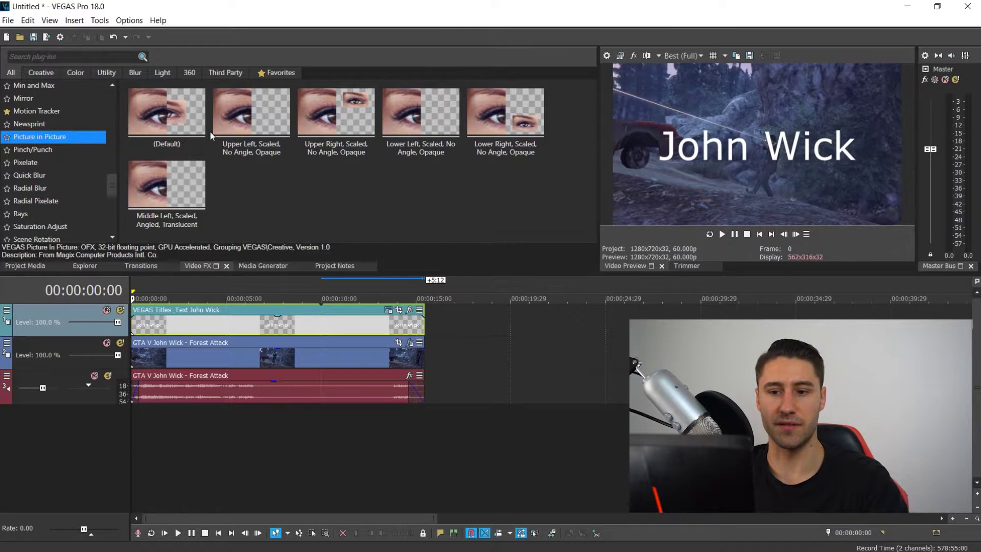
left_click_drag(159, 116, 156, 326)
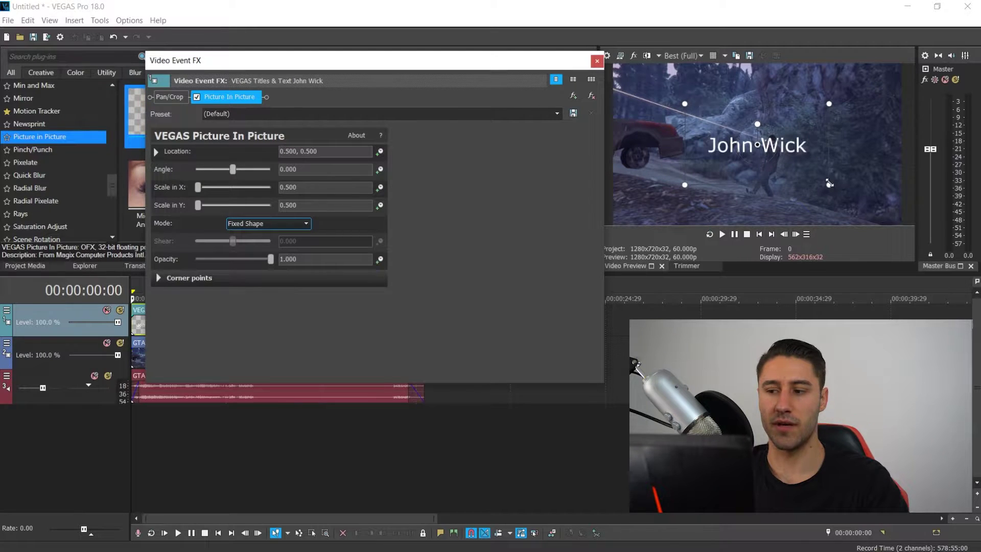
left_click_drag(830, 185, 786, 132)
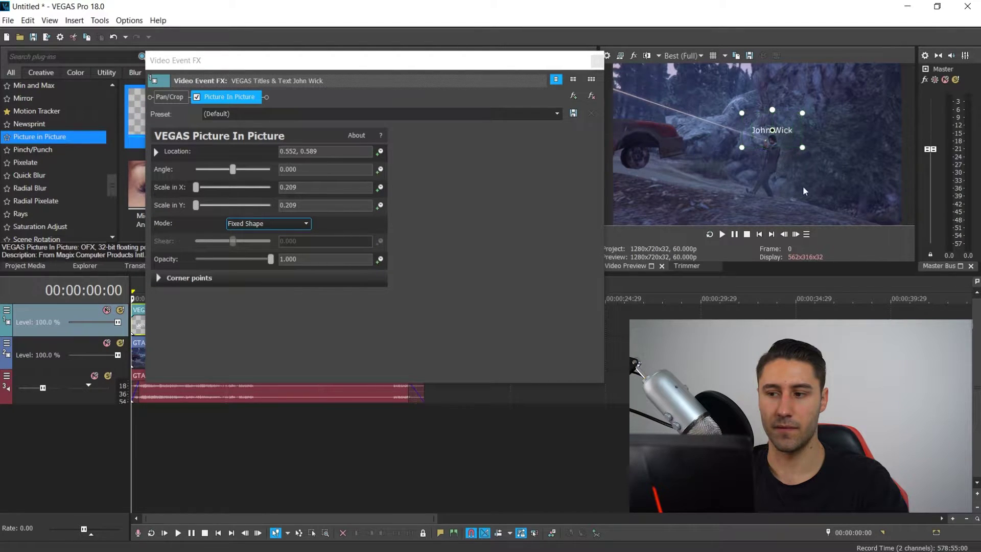
left_click(597, 61)
left_click(381, 360)
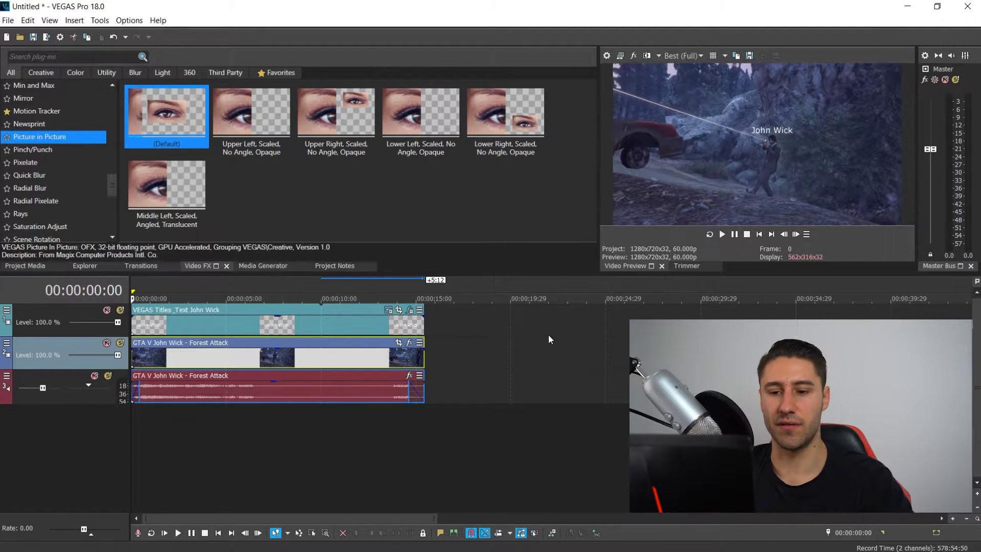
Step: Open Motion Tracking with the GTA V forest clip as source and add tracking Region 1
left_click(420, 343)
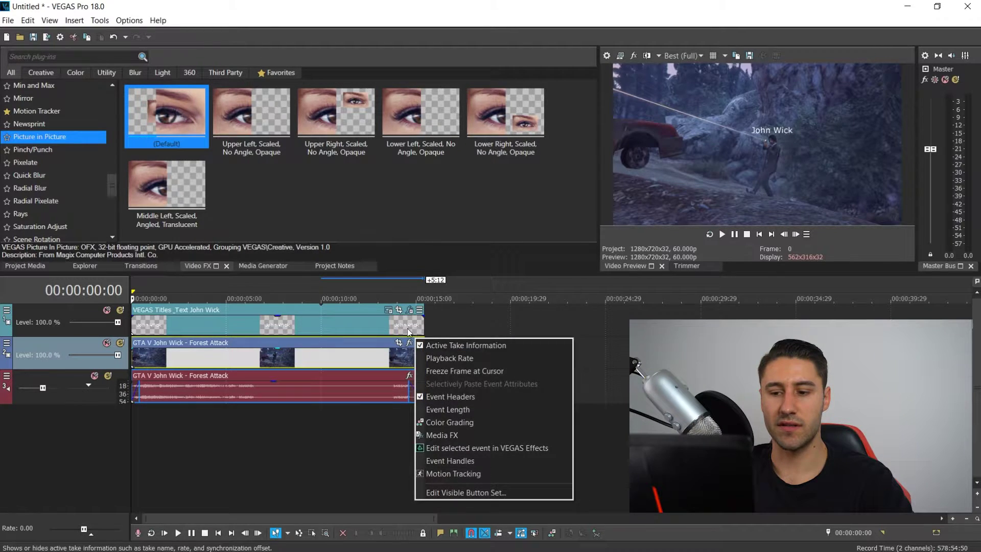
left_click(452, 474)
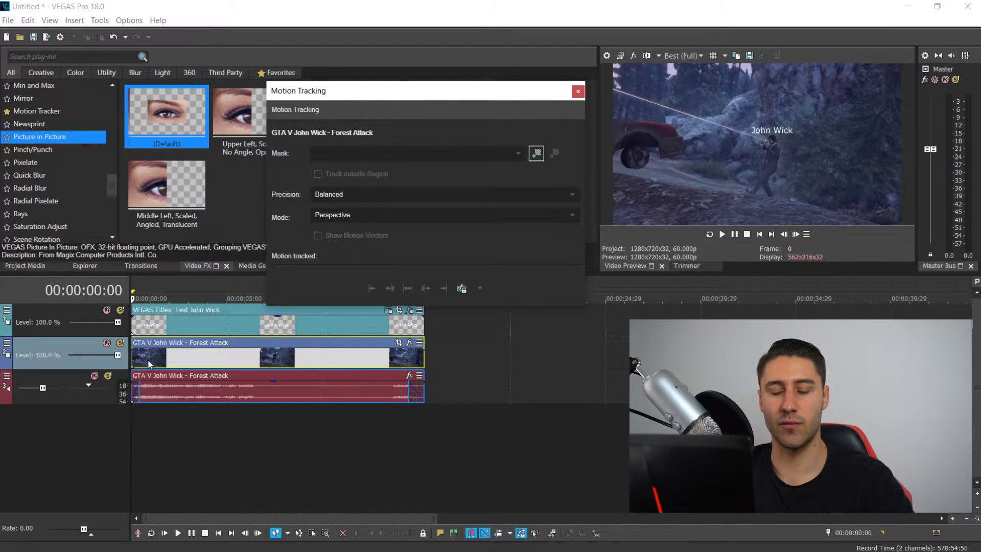
left_click(139, 329)
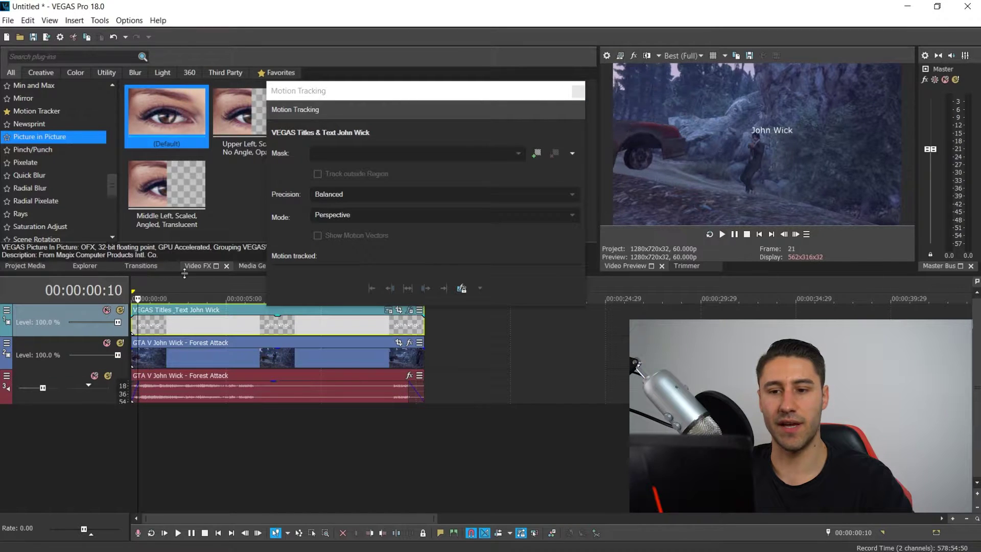
left_click(335, 135)
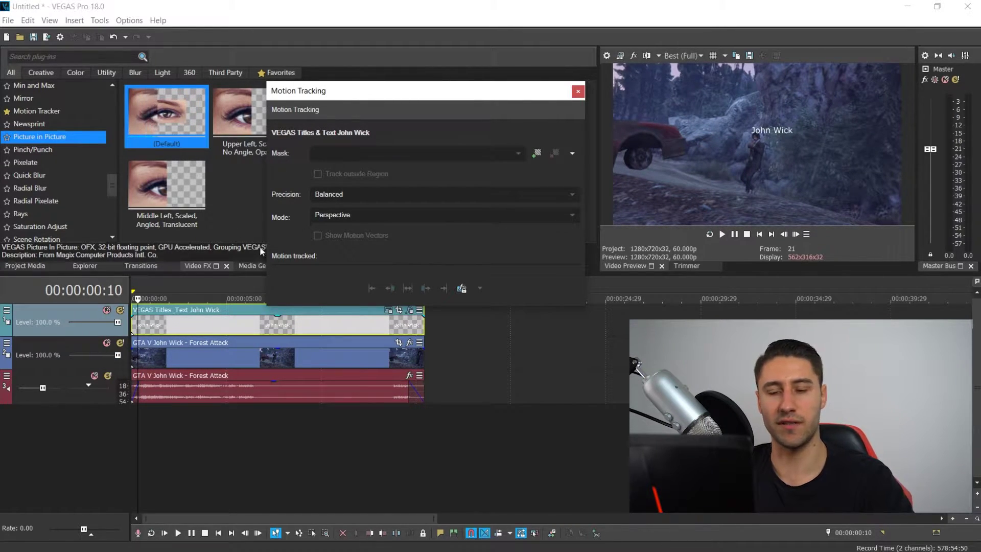
left_click(133, 361)
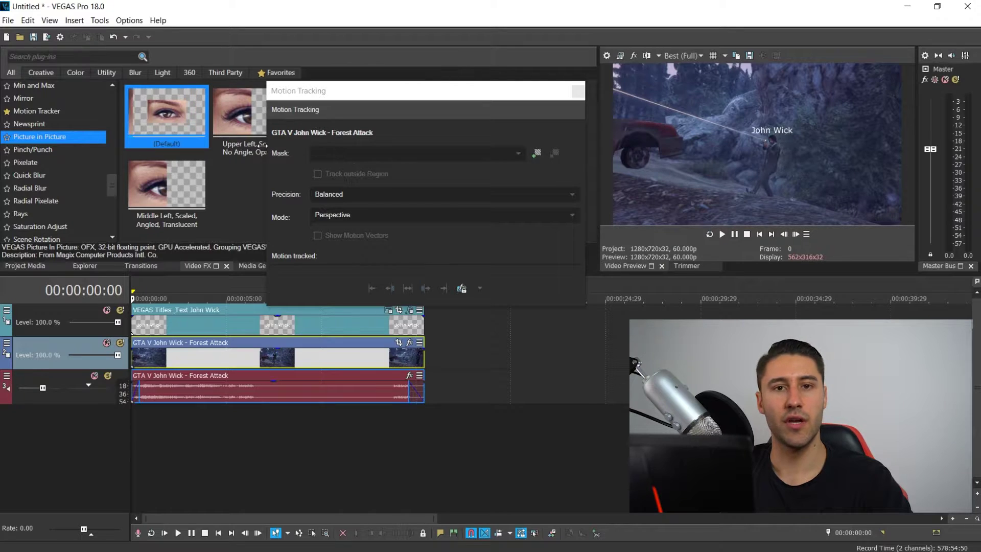
left_click(537, 153)
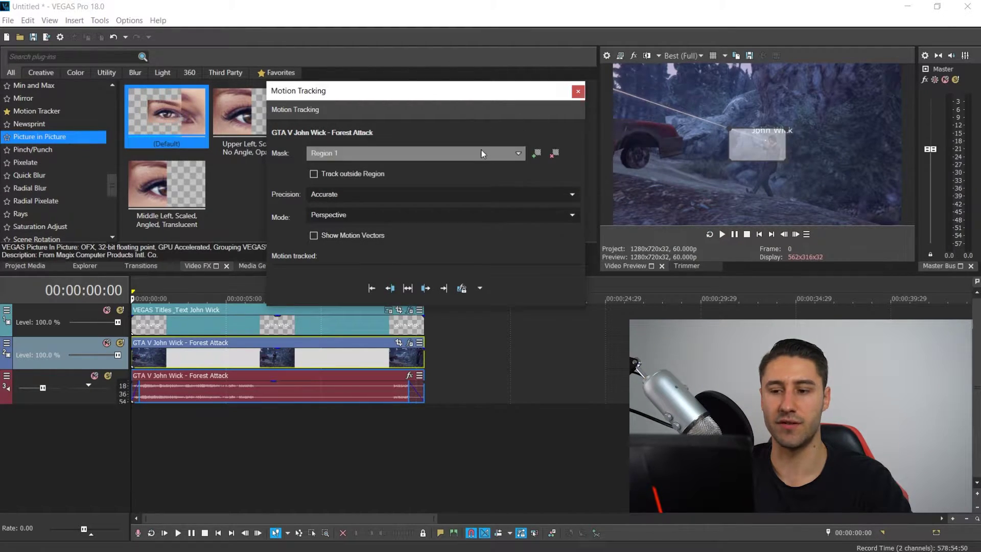
Step: Position Region 1 over the character using Accurate precision and Location mode
mouse_move(768, 149)
left_mouse_down()
mouse_move(812, 162)
mouse_move(778, 147)
mouse_move(803, 134)
mouse_move(779, 137)
left_mouse_up()
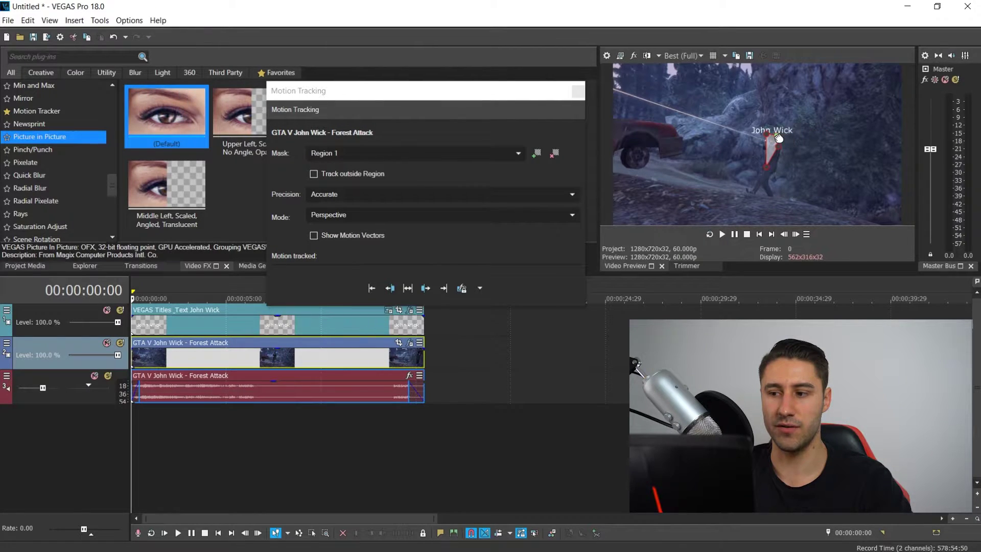
left_click(315, 194)
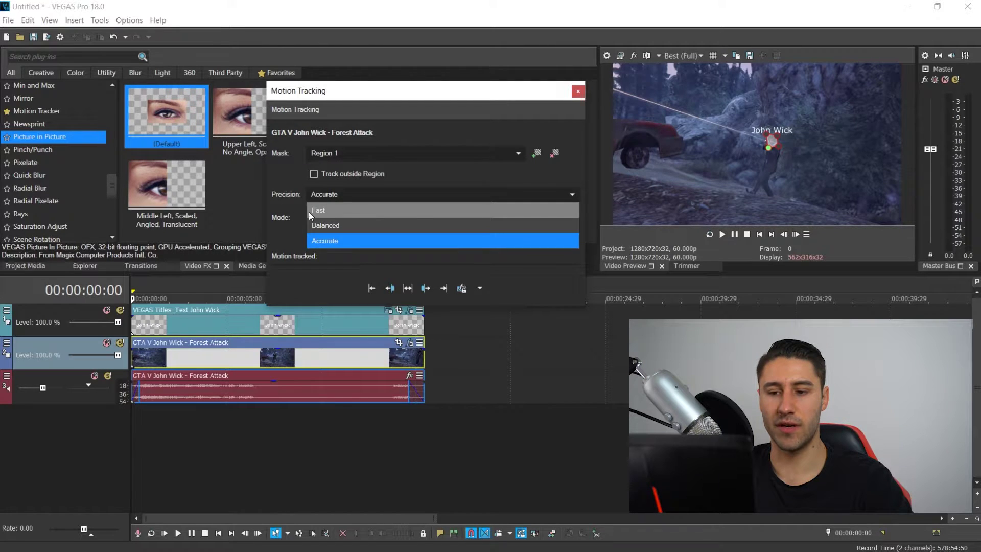
left_click(331, 241)
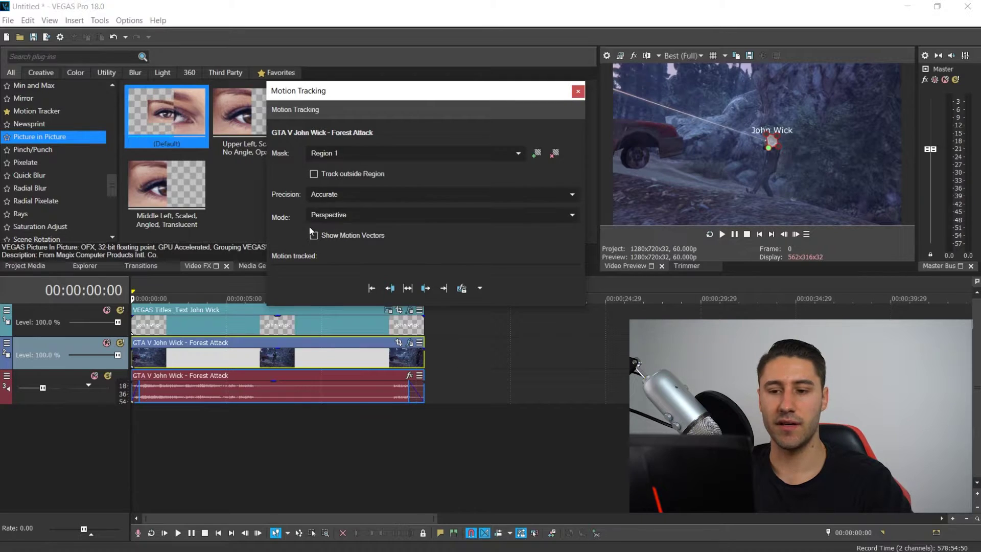
left_click(328, 215)
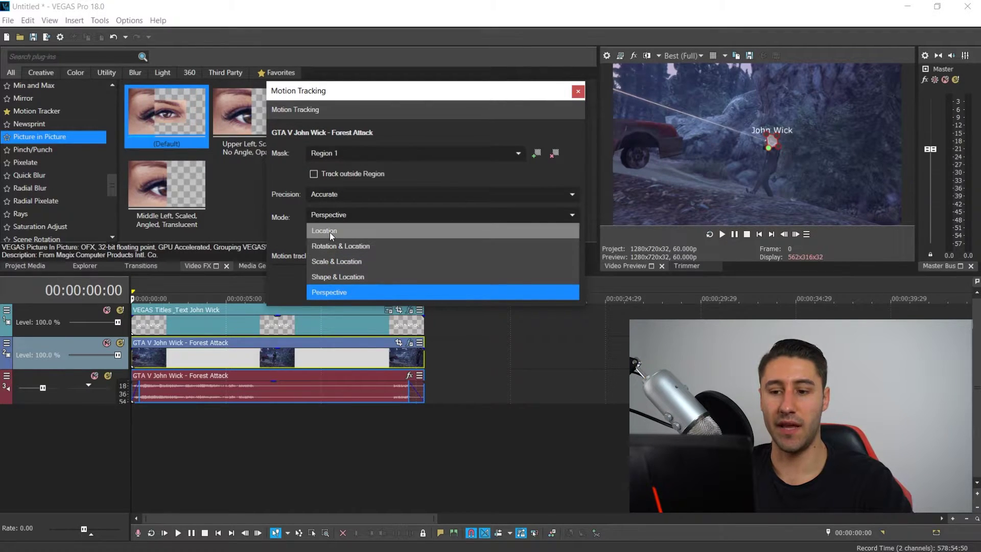
left_click(329, 232)
left_click(328, 213)
left_click(299, 244)
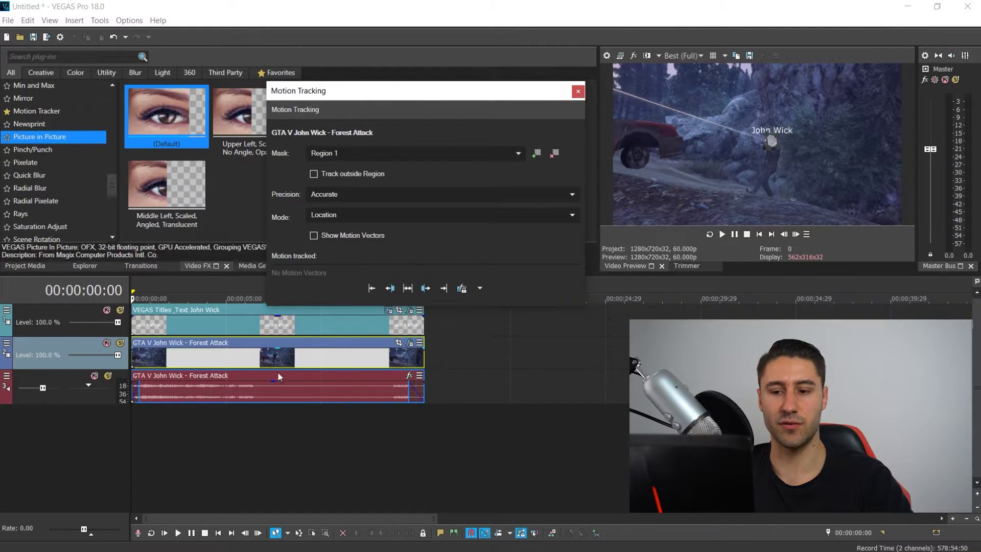
Step: Run the motion track on Region 1 and check it at points forward to the clip end
left_click(442, 288)
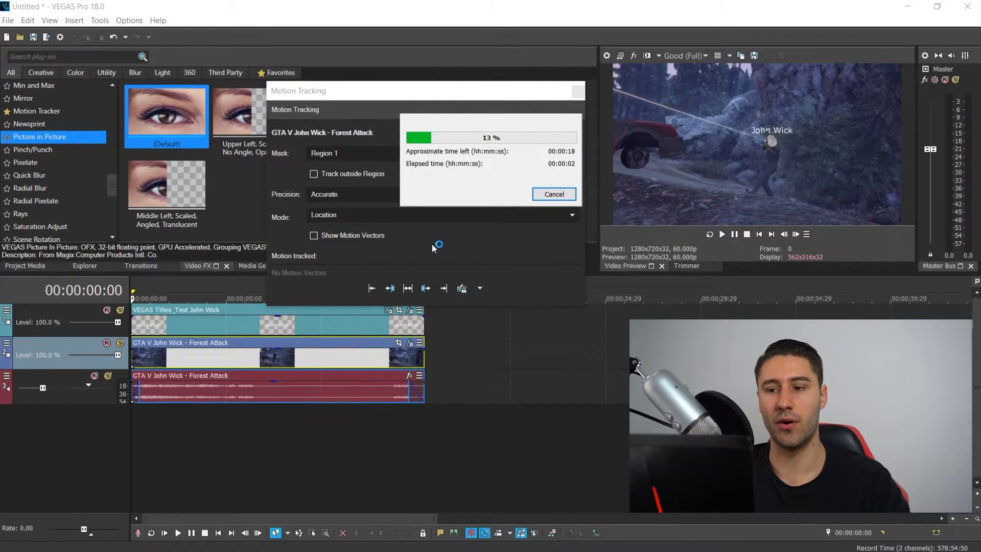
left_click(554, 195)
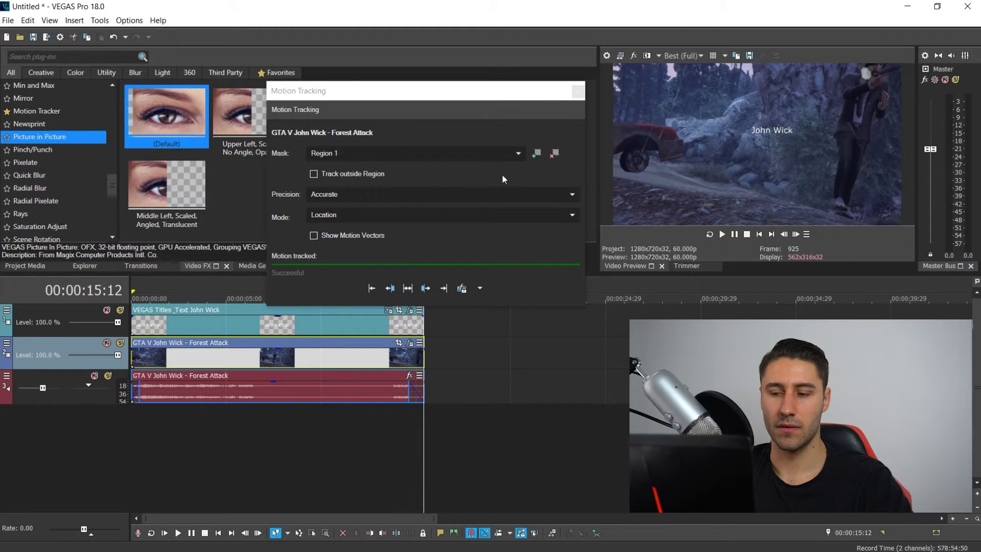
left_click(154, 361)
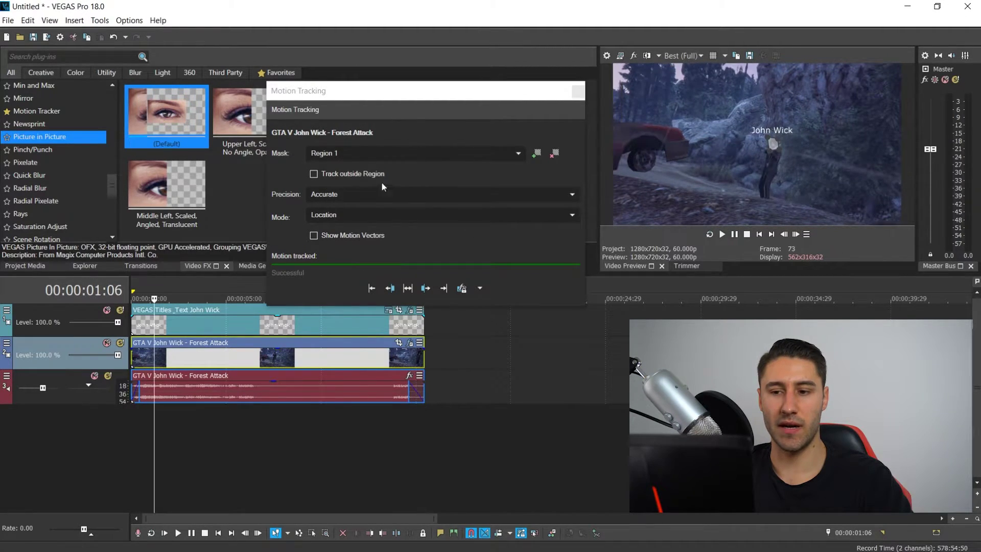
left_click(172, 355)
left_click(228, 361)
left_click(274, 359)
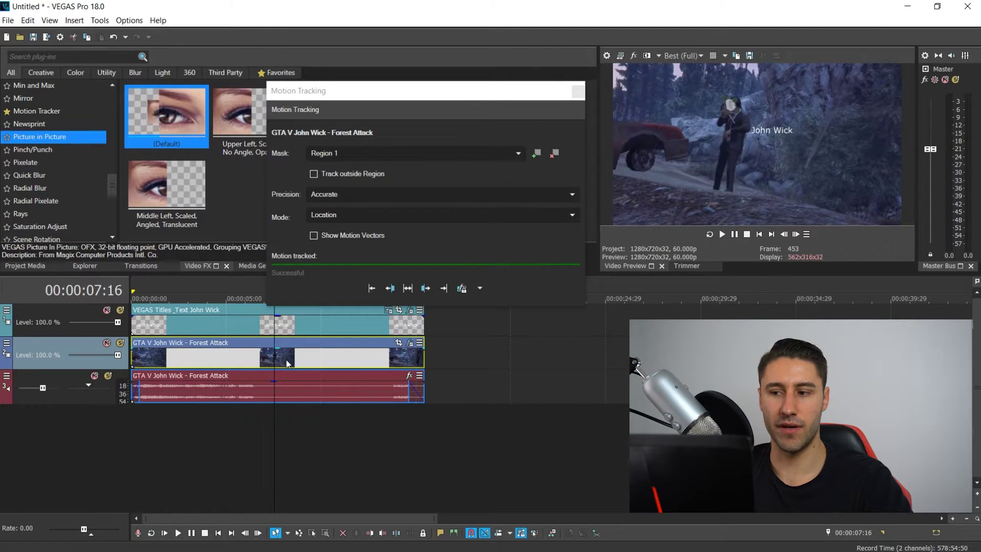
left_click(299, 360)
left_click(321, 360)
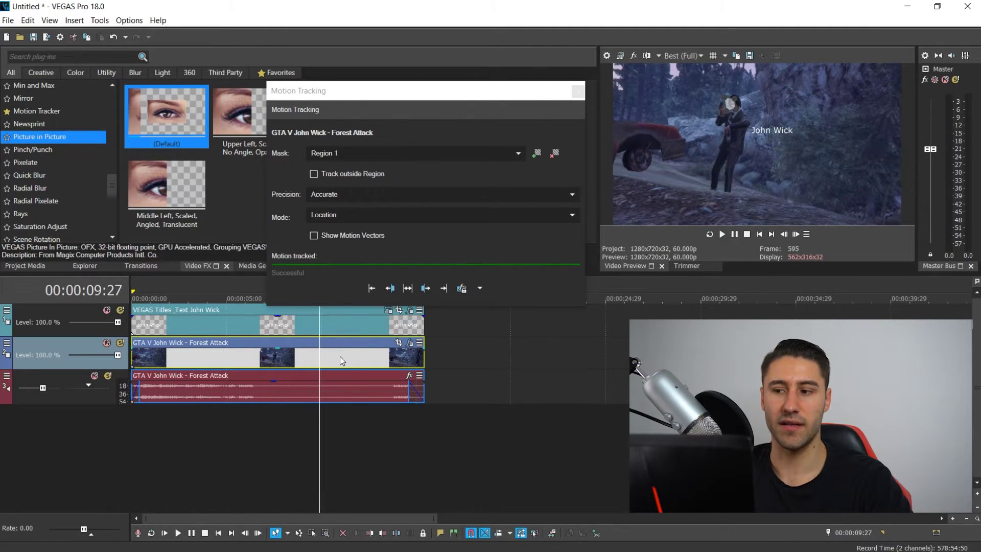
left_click(339, 357)
left_click(362, 356)
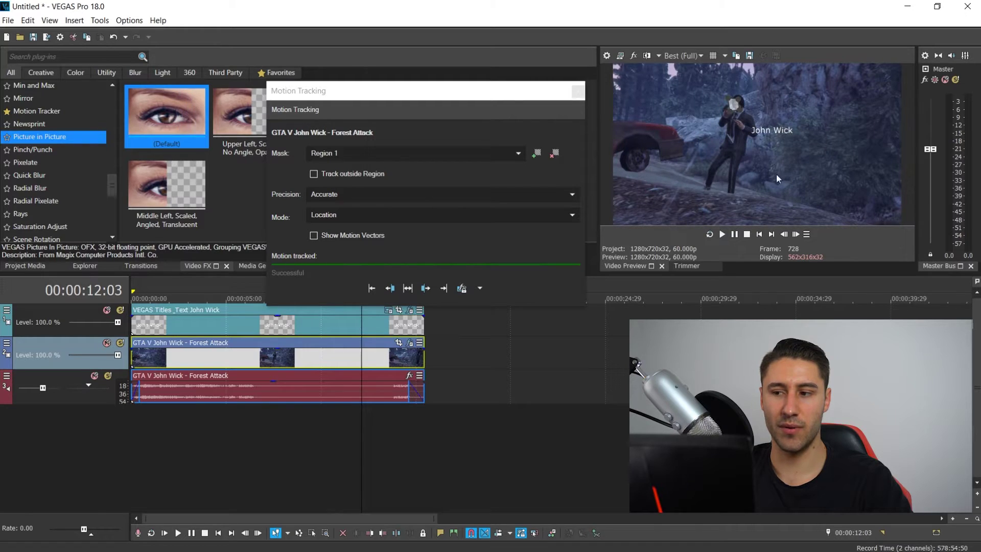
Step: Step back through the tracked clip to its start at 00:00:00:00
left_click(277, 356)
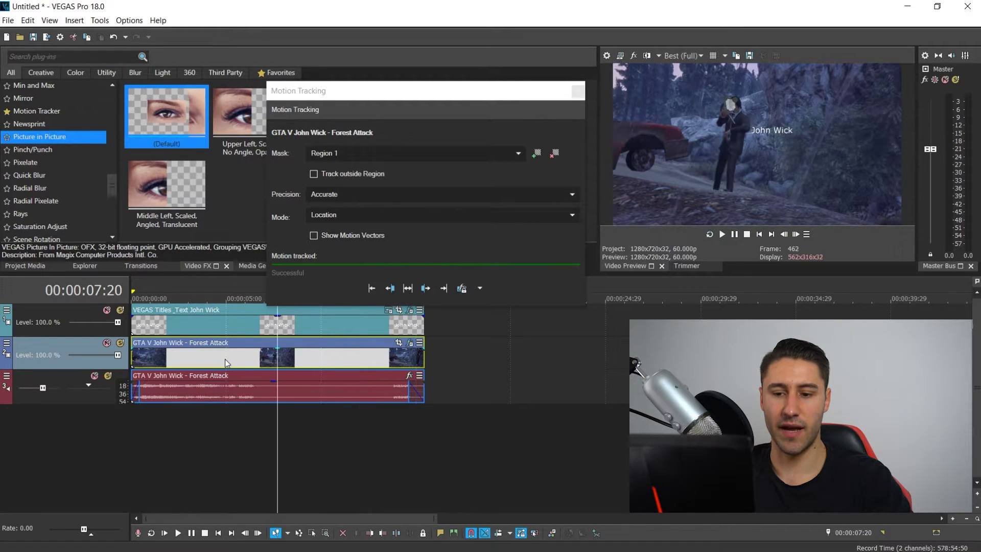
left_click(226, 360)
left_click(180, 363)
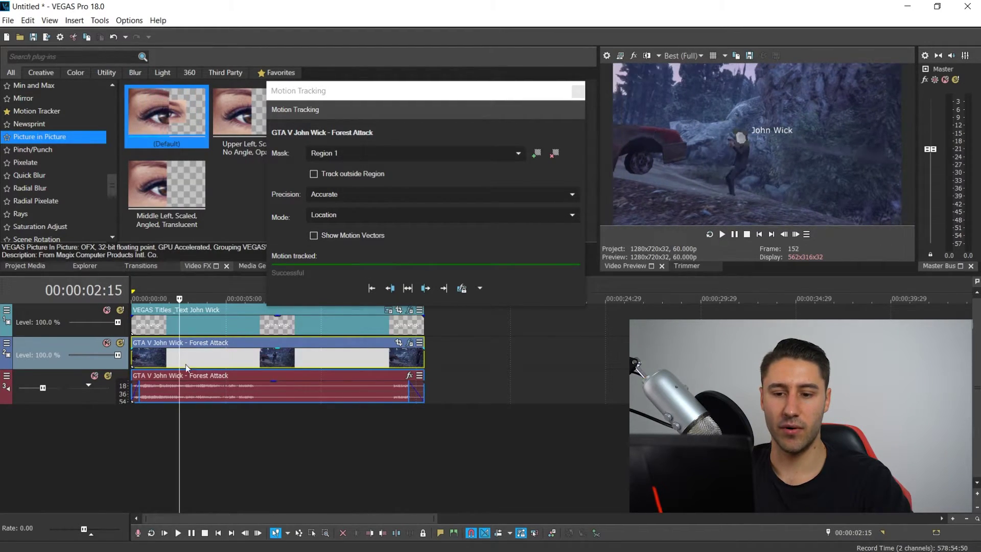
left_click(157, 359)
left_click(133, 357)
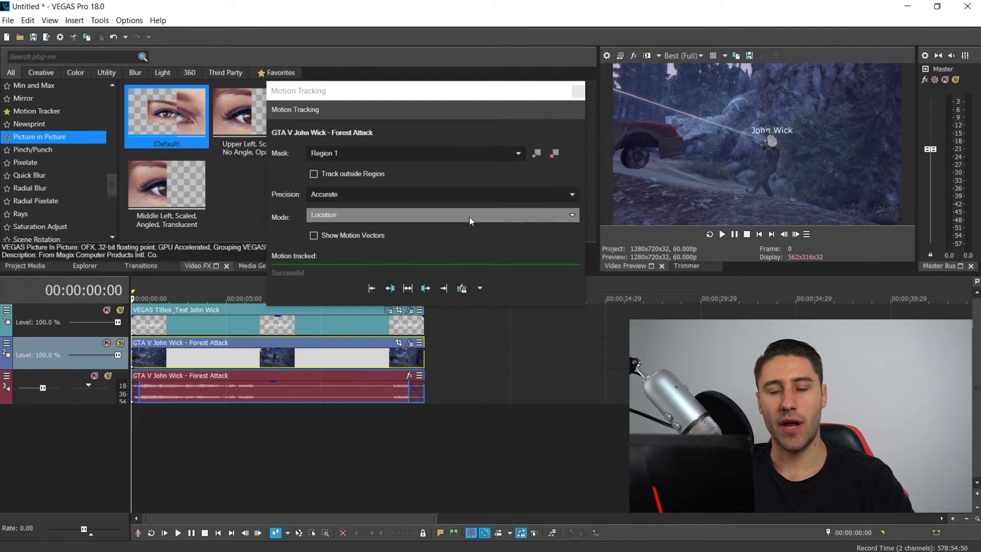
Step: Transfer the tracking data to the John Wick title's VEGAS Picture In Picture effect
left_click(480, 289)
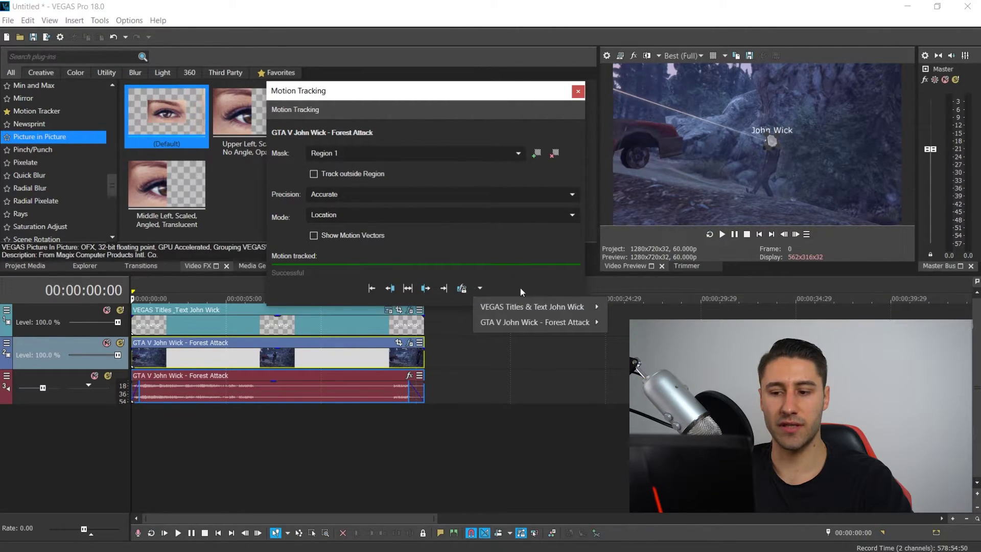
mouse_move(492, 312)
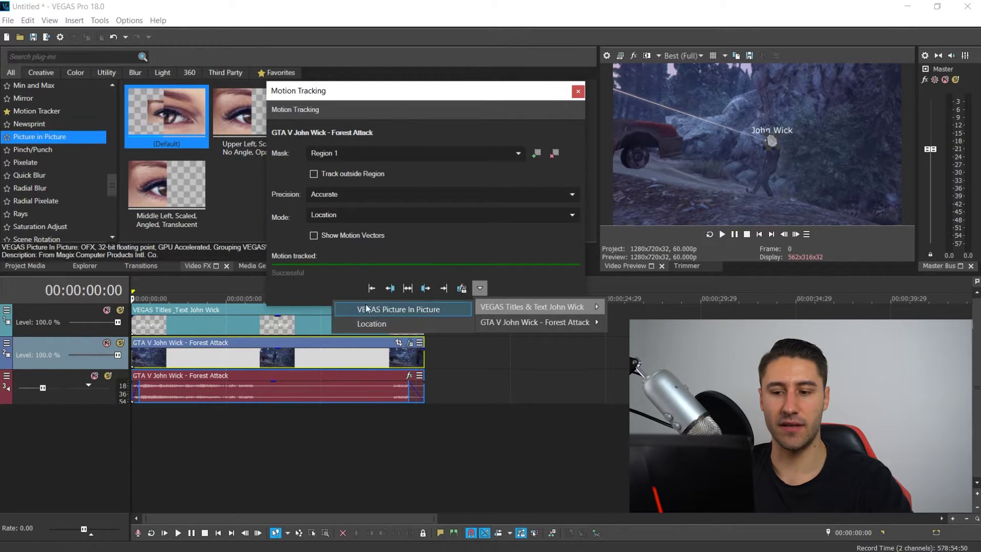
left_click(406, 310)
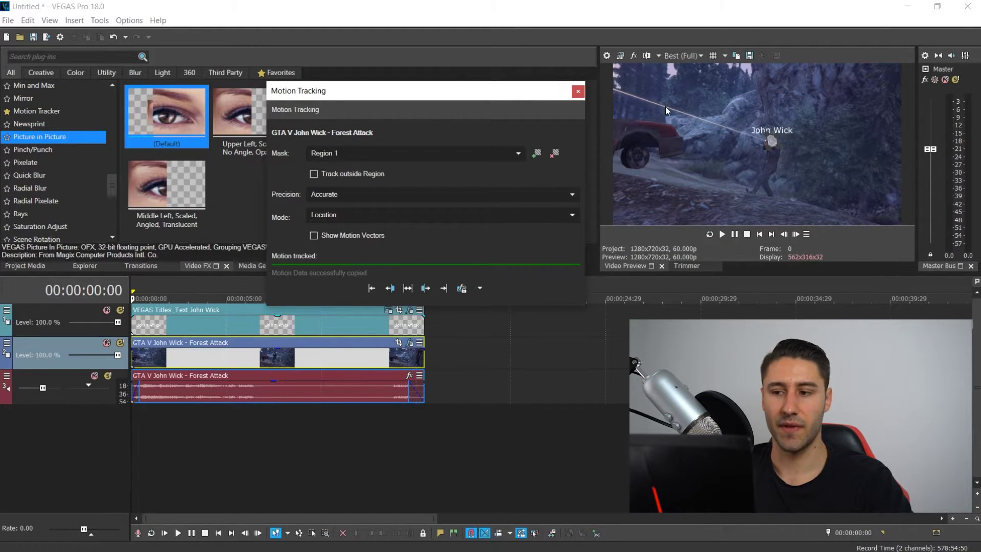
left_click(578, 91)
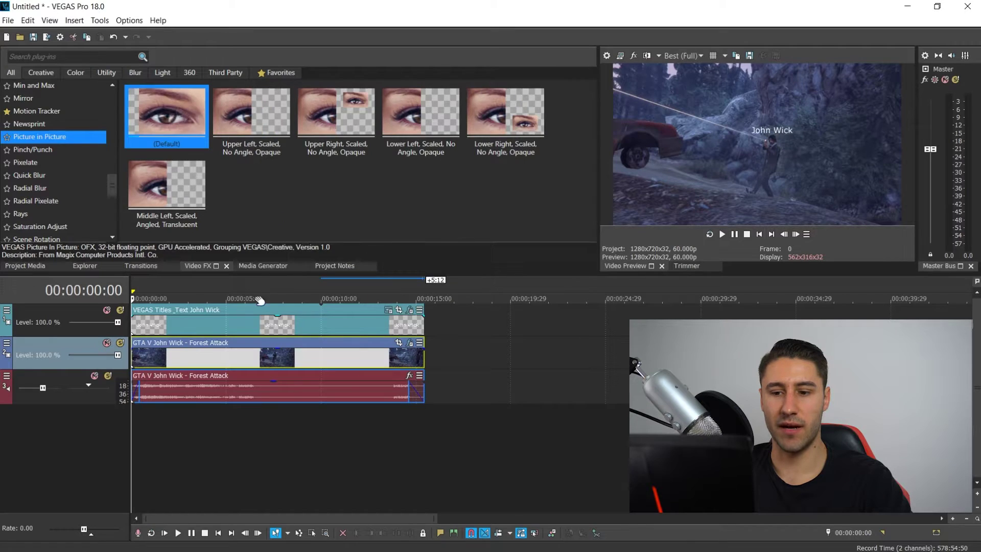
Step: Check through the clip that the title follows the character, then return to the start
left_click(154, 367)
left_click(193, 363)
left_click(231, 367)
left_click(264, 366)
left_click(282, 369)
left_click(309, 358)
left_click(360, 364)
key("ctrl+Home")
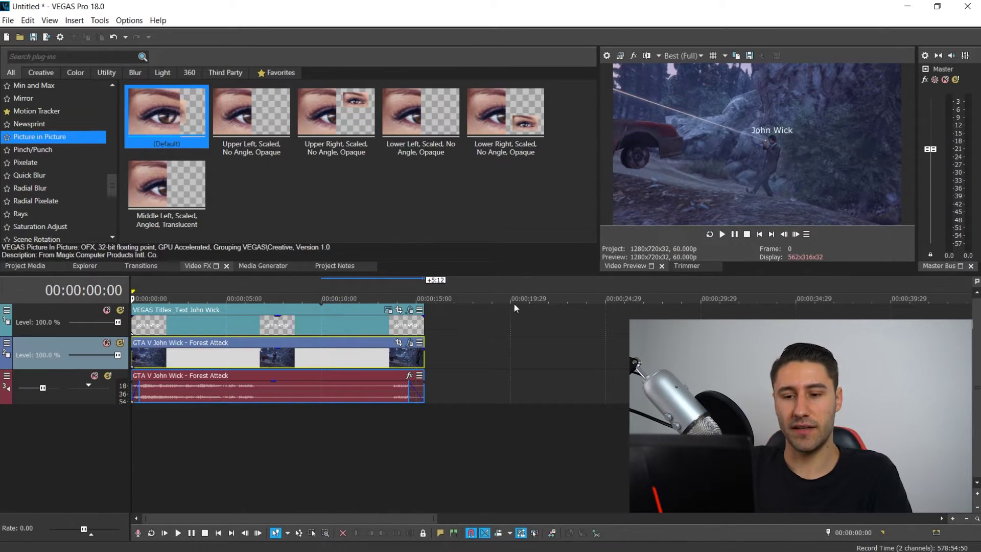
Step: Insert two new empty video tracks on the timeline
right_click(248, 425)
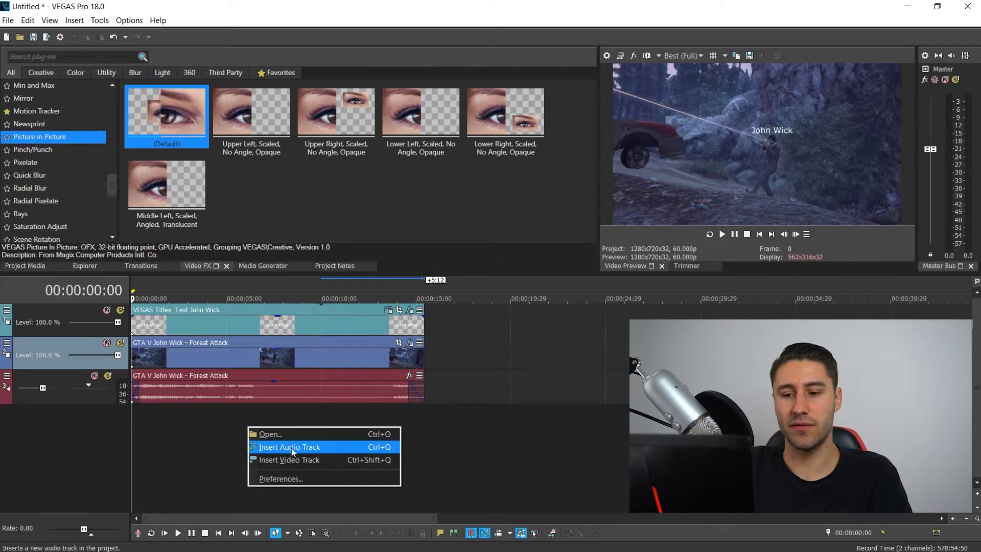
left_click(293, 463)
right_click(247, 456)
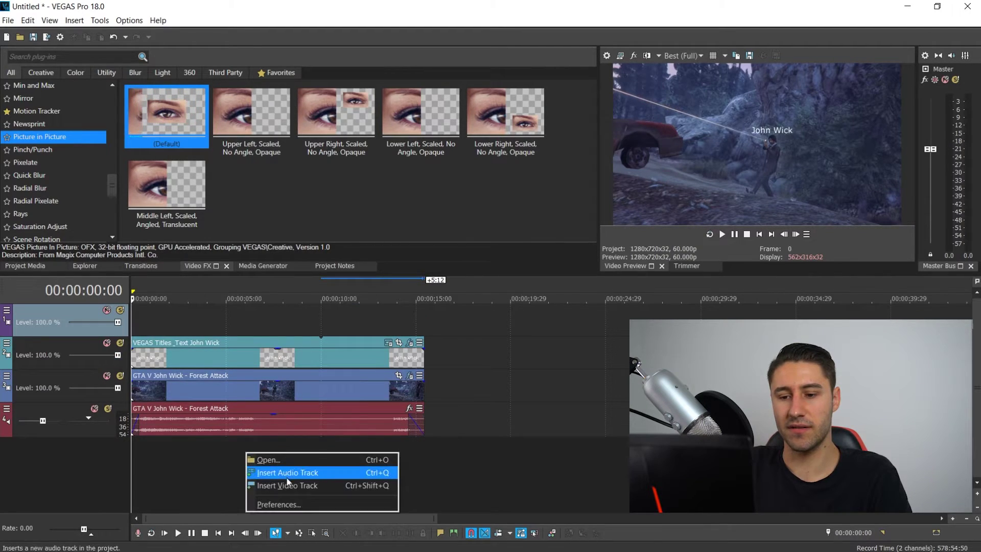
left_click(287, 475)
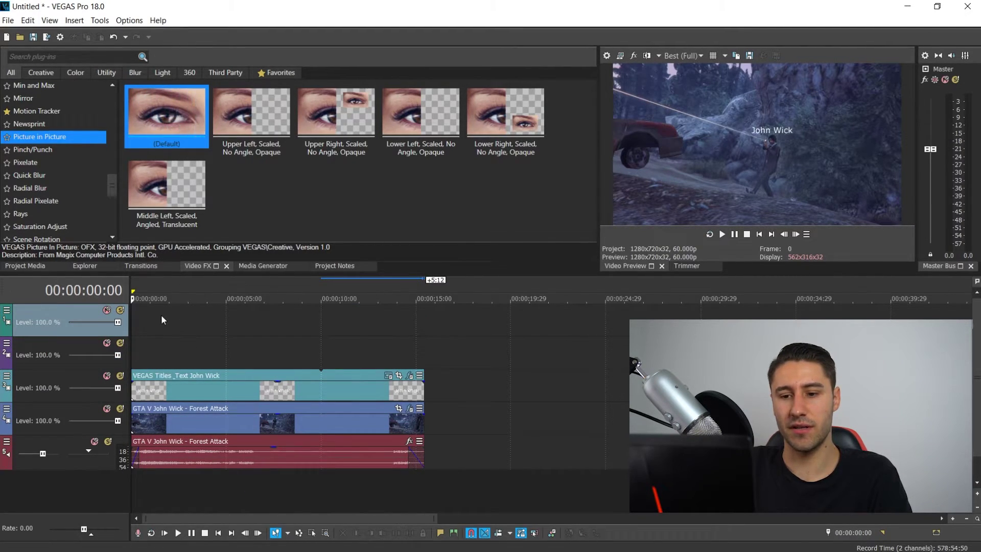
Step: Place the deagle image from the Tracking folder spanning to 0:15 and apply Picture in Picture
left_click(277, 540)
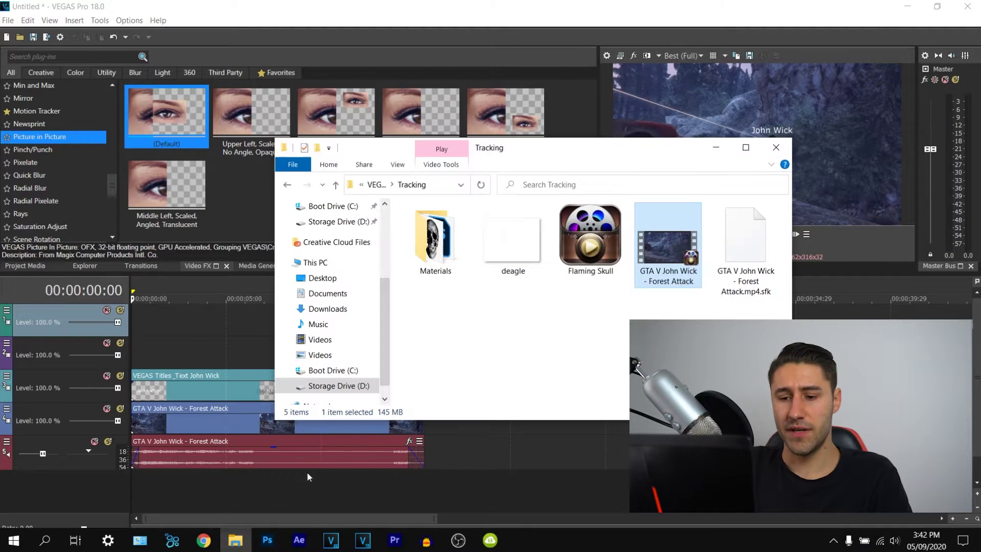
left_click_drag(513, 238, 134, 353)
left_click_drag(223, 354, 423, 353)
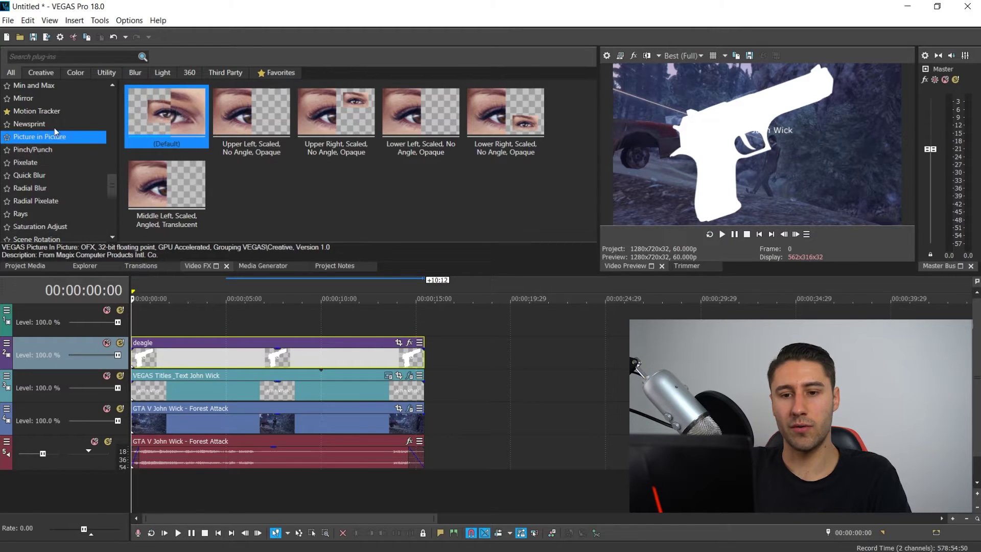
left_click_drag(32, 138, 218, 197)
left_click_drag(200, 324, 158, 360)
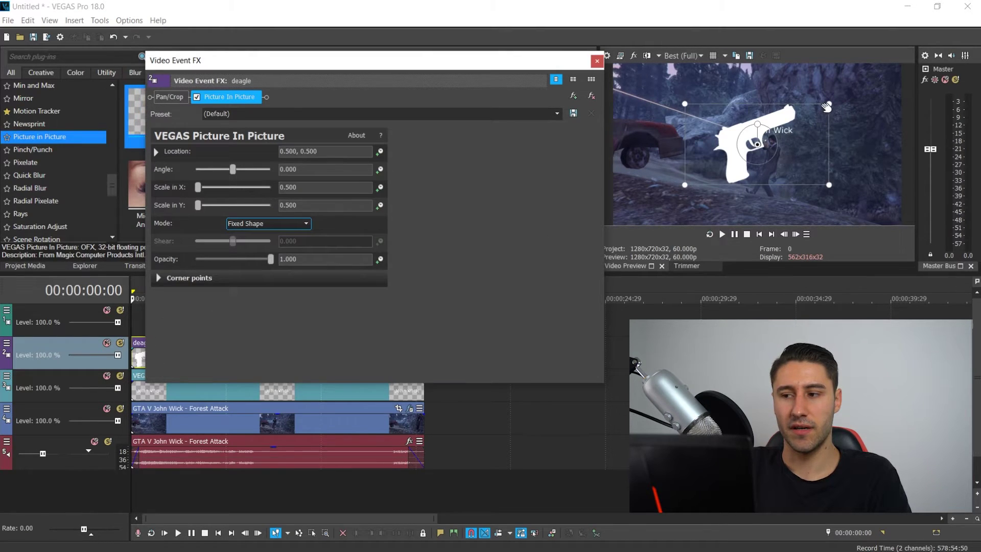
Step: Scale the deagle to 0.067 and place it just right of the John Wick title
left_click_drag(829, 104, 806, 131)
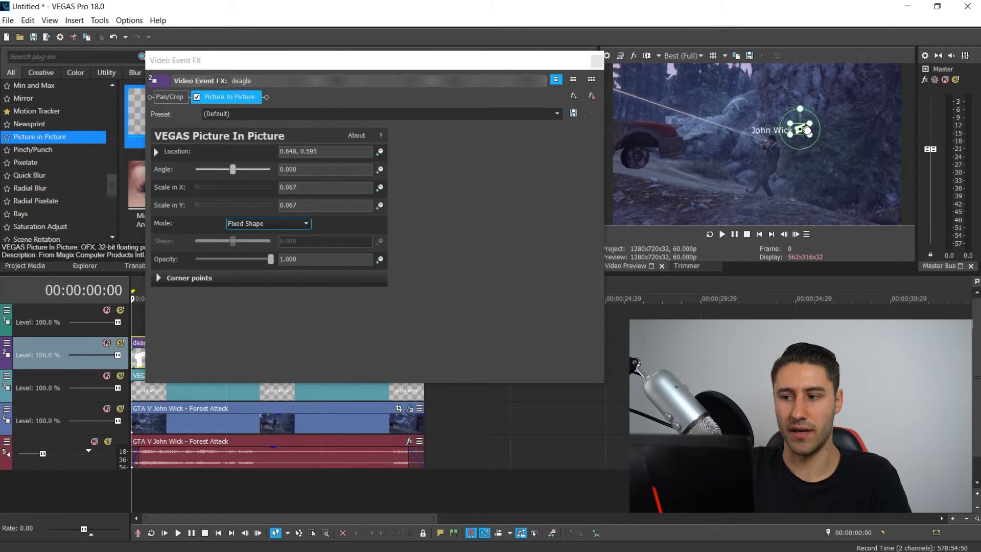
left_click(597, 60)
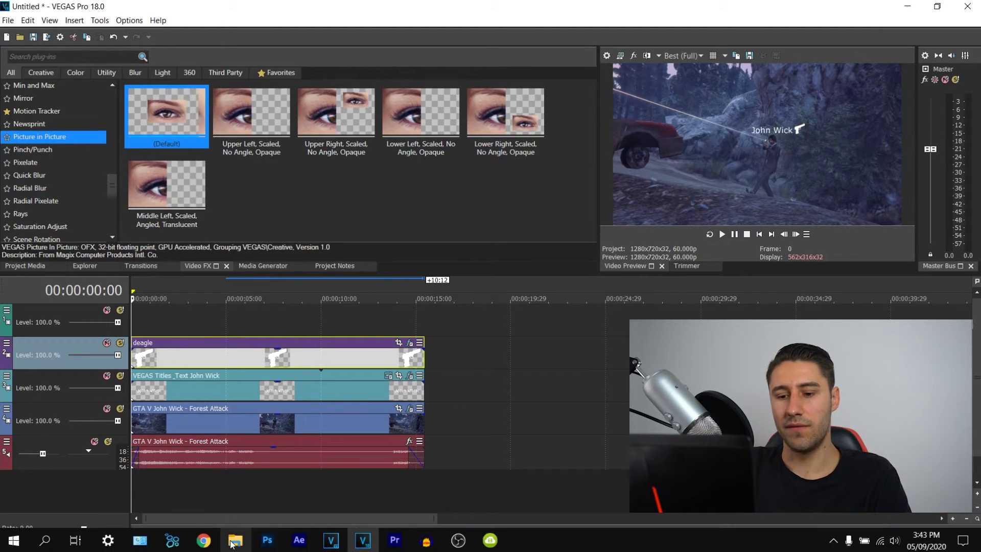
Step: Add the Flaming Skull video from the Tracking folder to the timeline and delete its audio track
left_click(237, 540)
left_click_drag(590, 241, 141, 325)
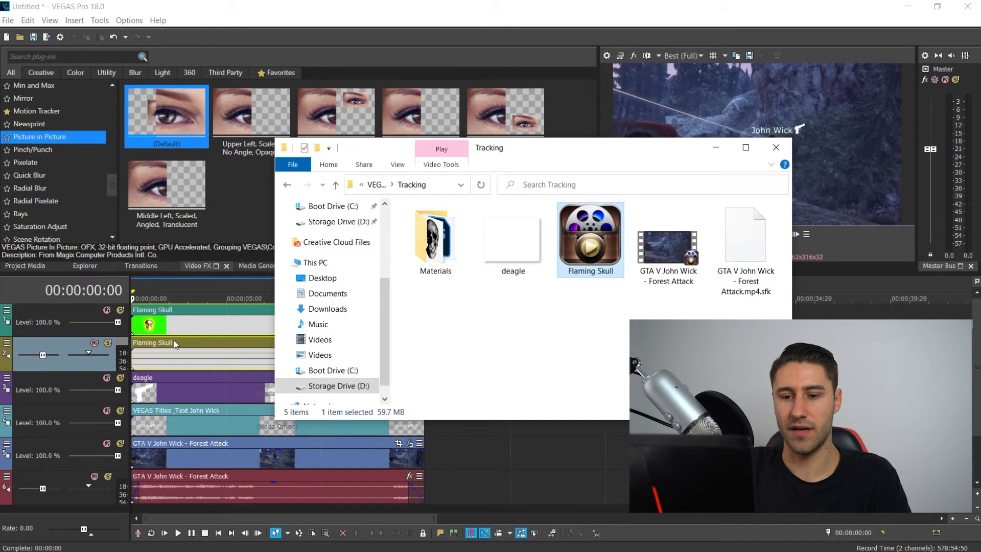
left_click(158, 360)
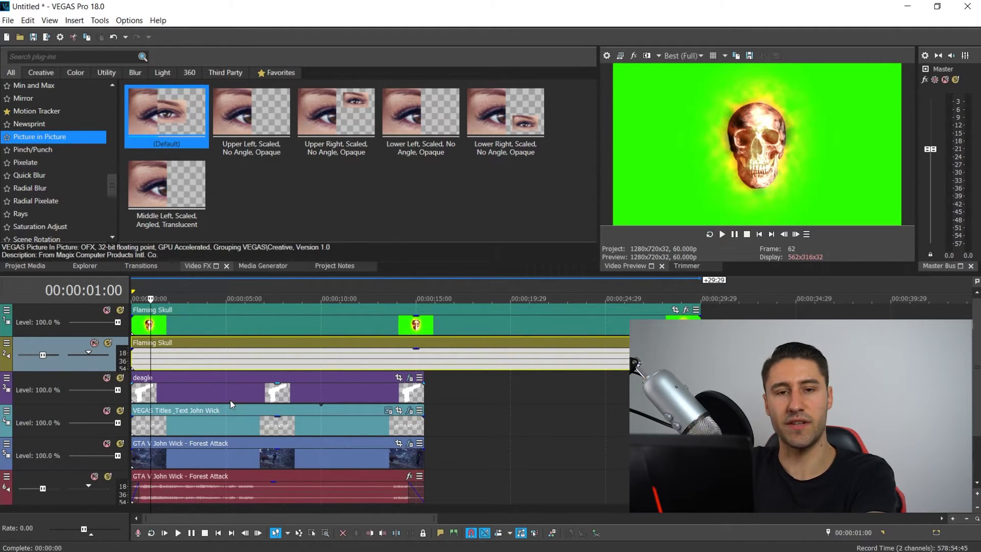
key("Delete")
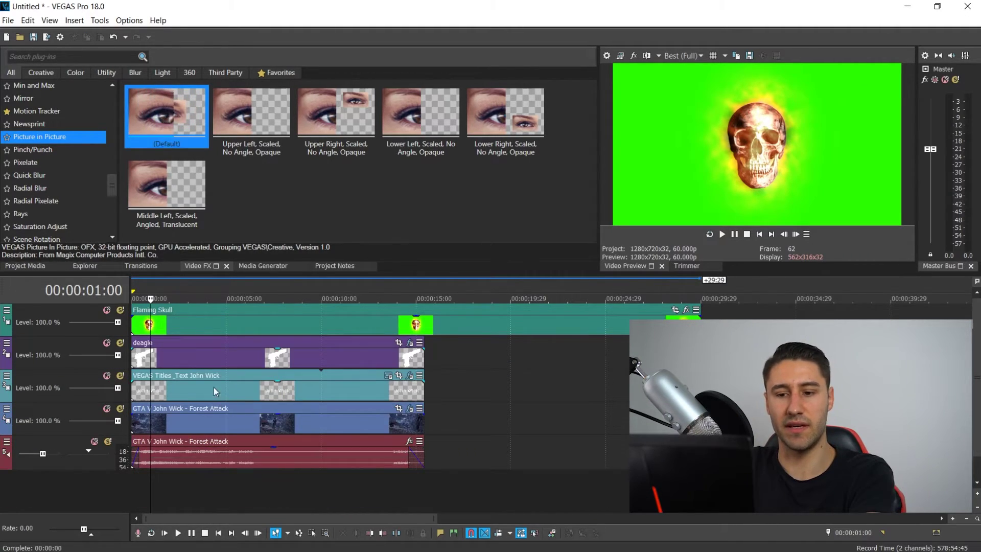
Step: Turn off resampling in the Flaming Skull event's properties
right_click(178, 321)
left_click(239, 546)
left_click(434, 220)
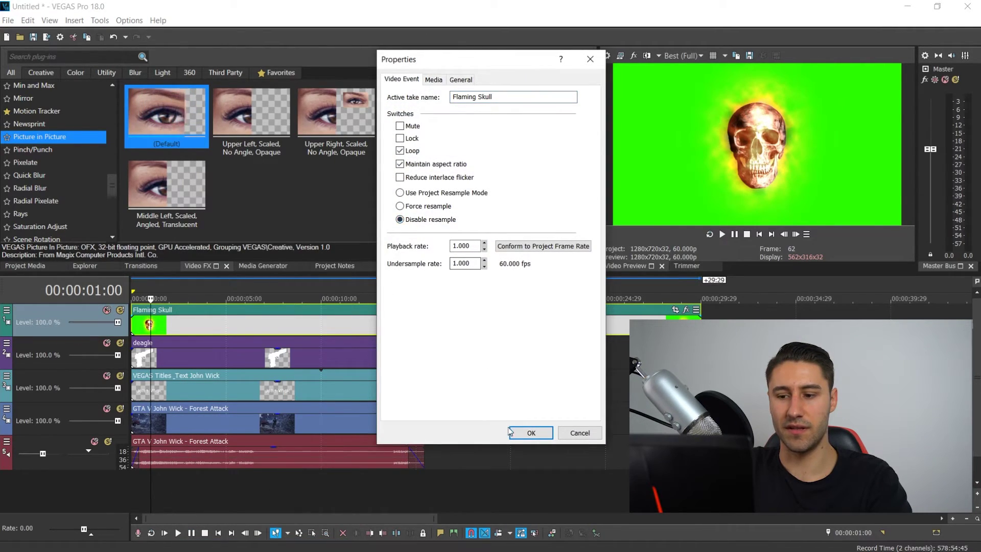
left_click(531, 433)
Step: Split the Flaming Skull clip where the other clips end, around 15 seconds, and delete the excess
left_click(424, 330)
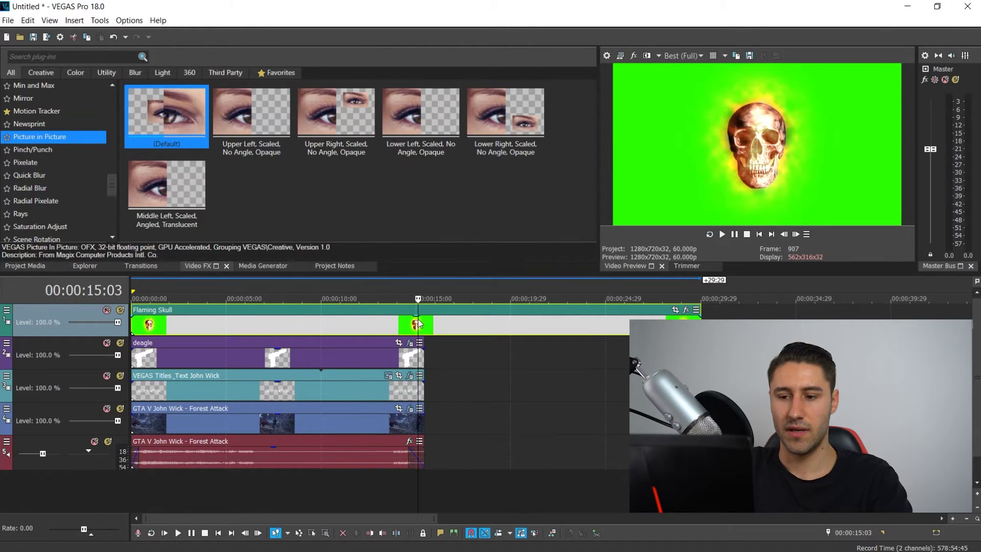
left_click(425, 320)
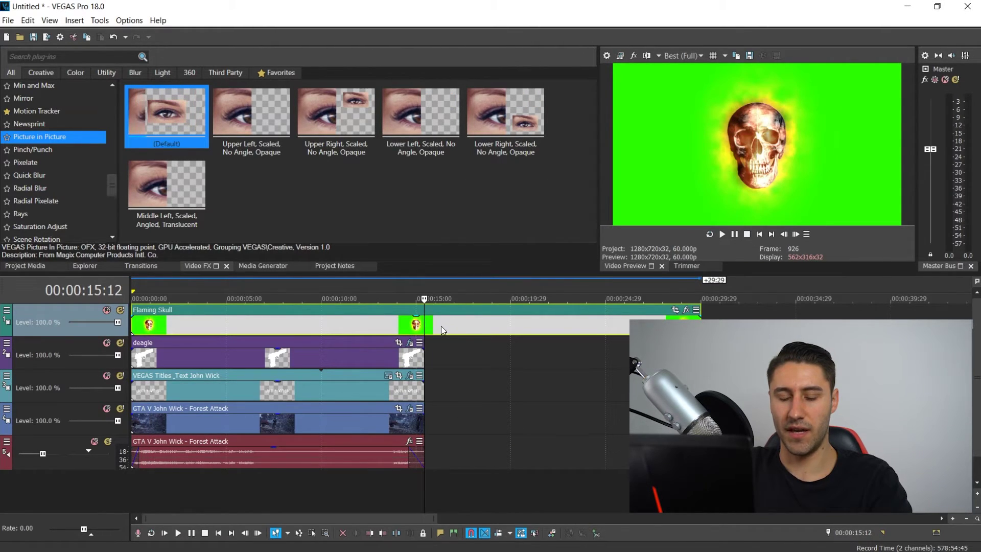
key("s")
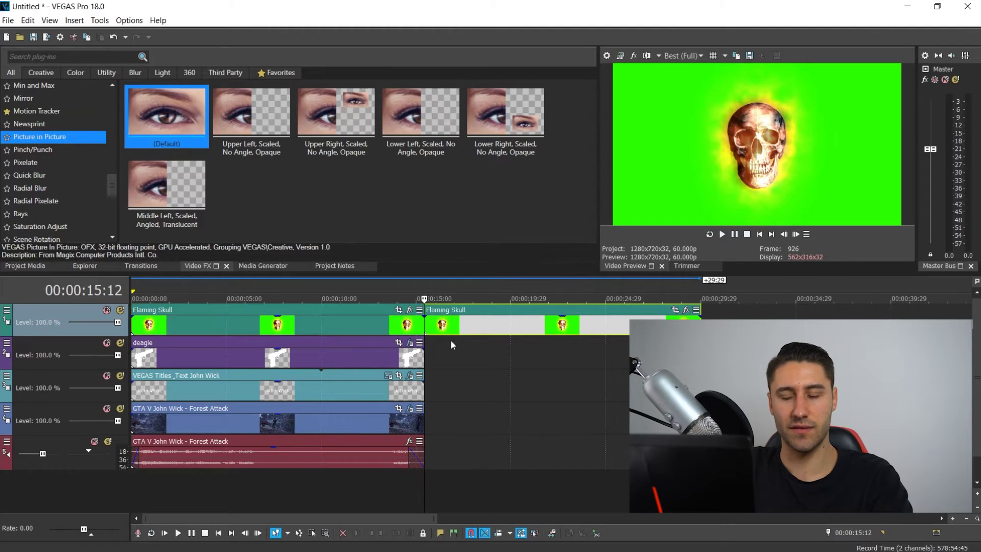
key("Delete")
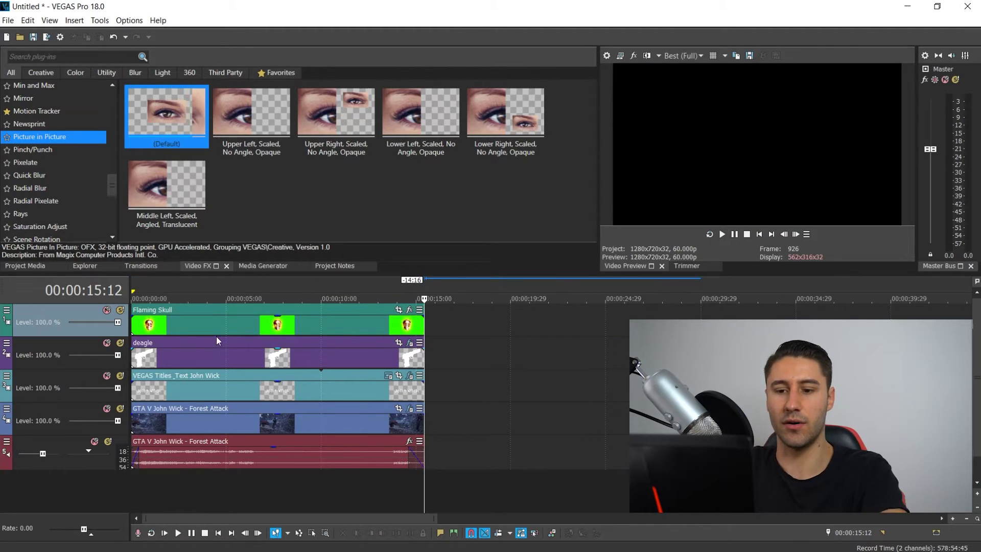
left_click(172, 324)
key("Home")
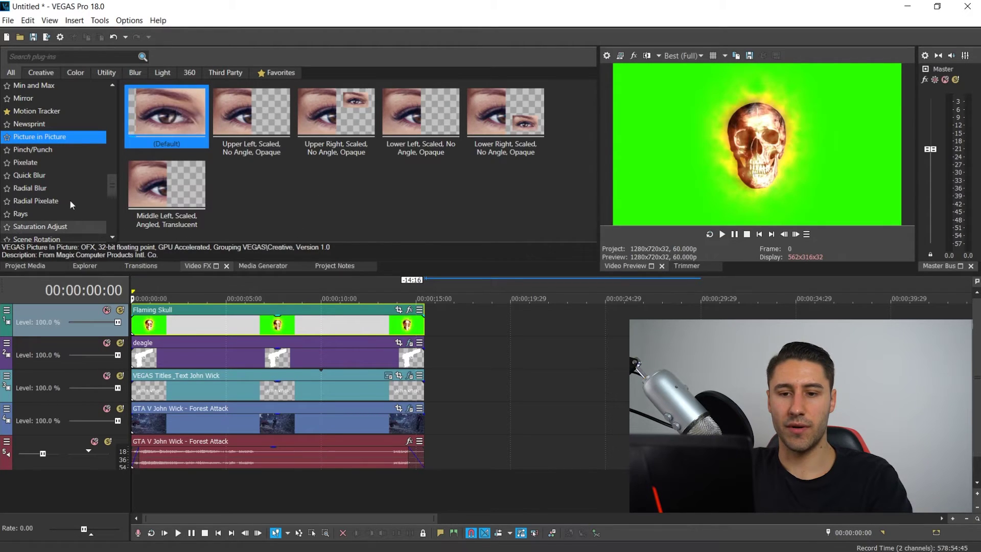
Step: Apply the Chroma Keyer Default preset to Flaming Skull and sample its green background as the key colour
scroll(64, 147, "up", 7)
scroll(57, 149, "up", 10)
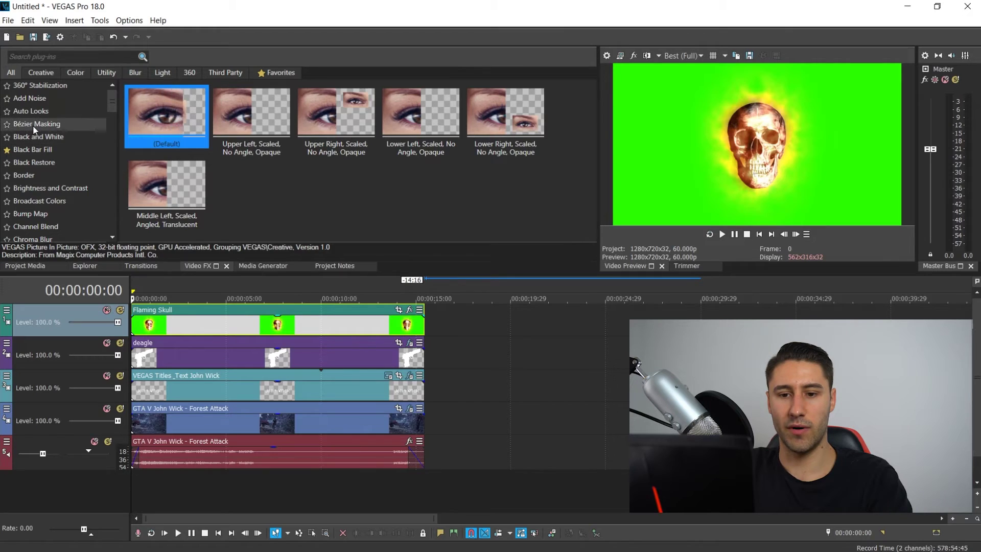
scroll(41, 173, "down", 2)
left_click(41, 174)
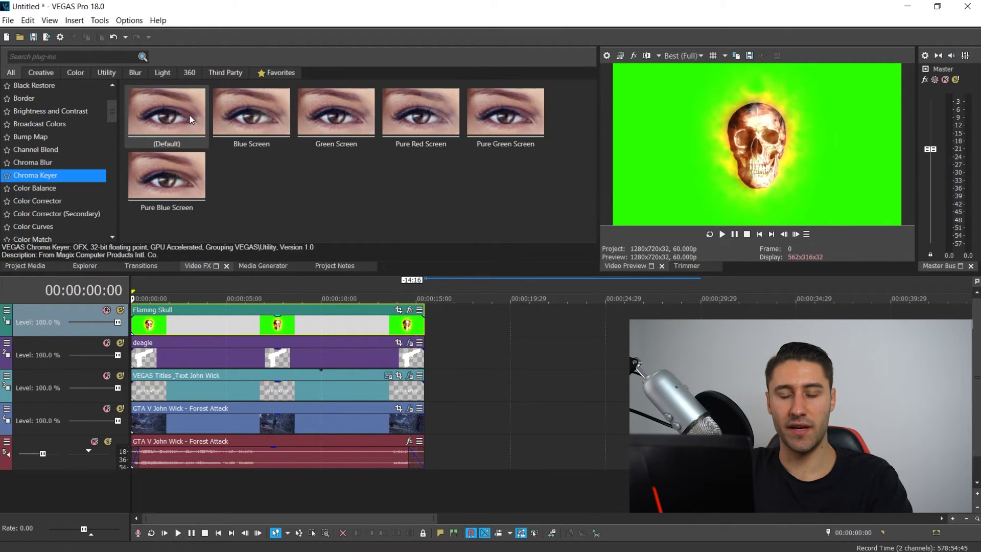
left_click_drag(164, 134, 171, 110)
left_click_drag(181, 289, 158, 324)
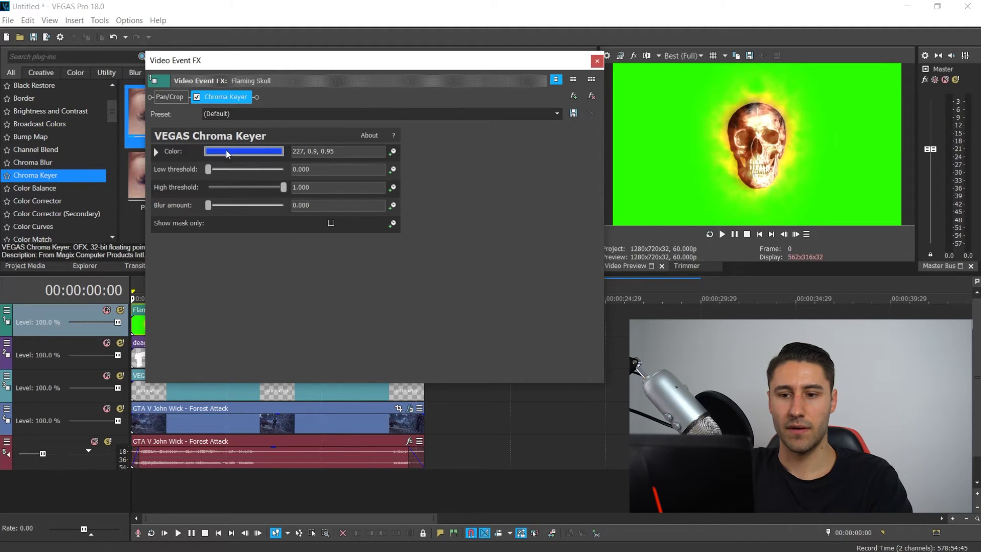
left_click(220, 152)
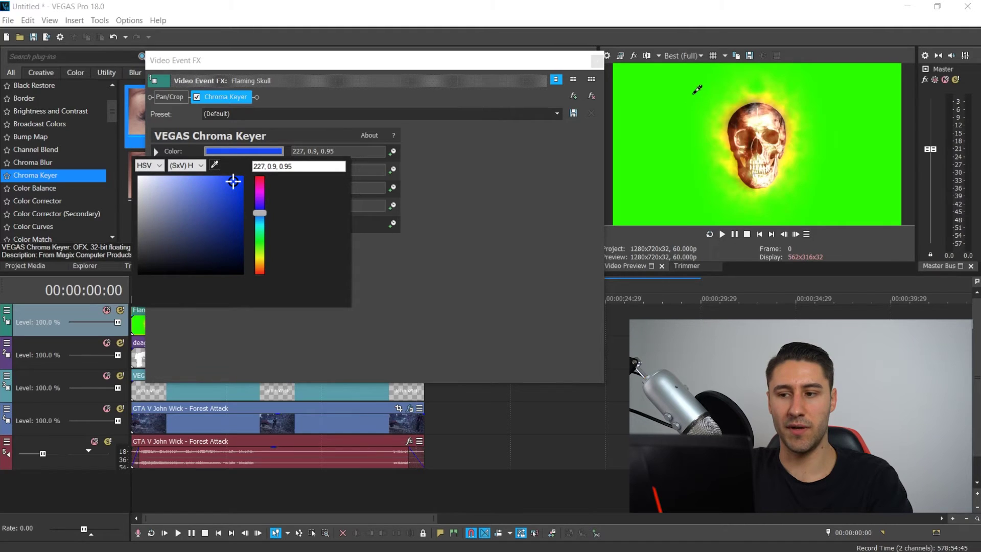
left_click(677, 90)
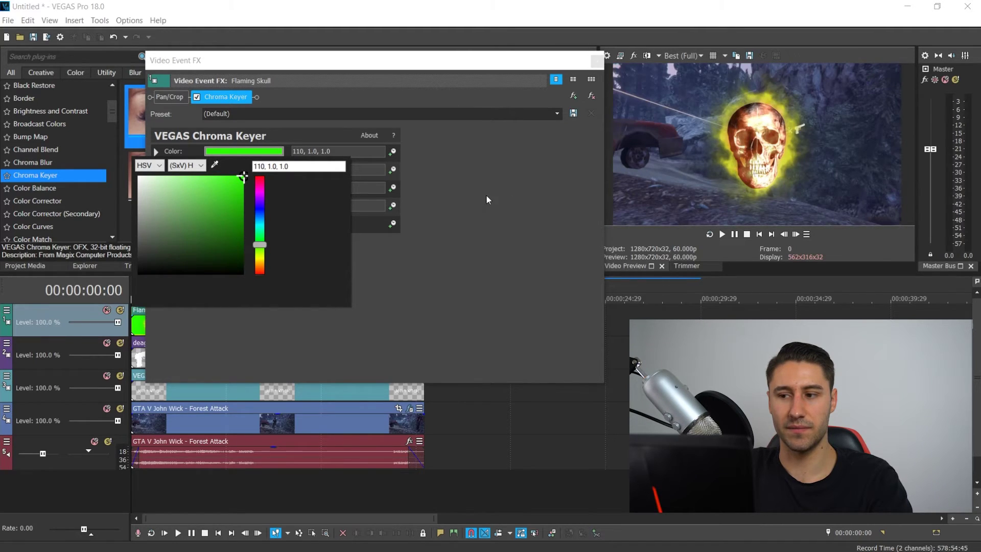
left_click(596, 64)
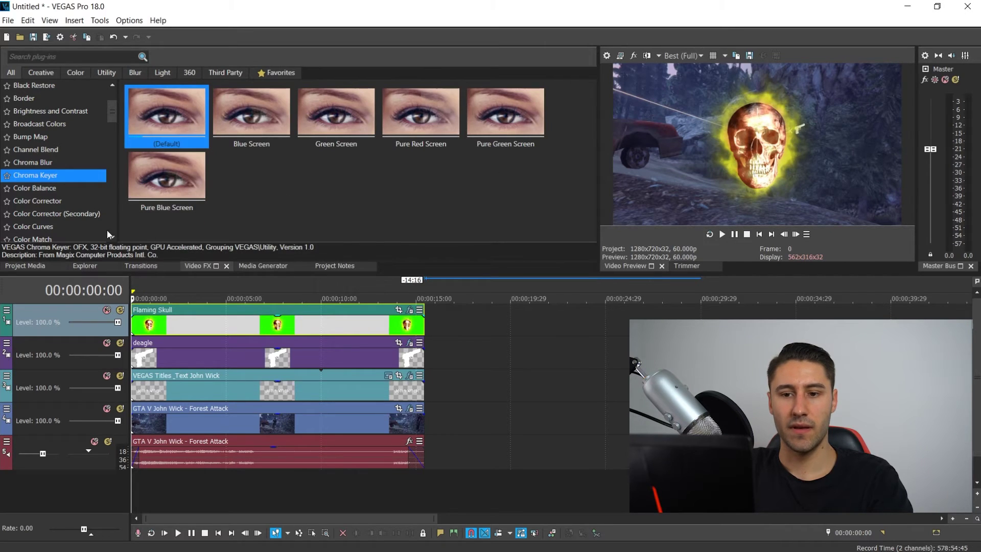
Step: Apply Picture in Picture Default to Flaming Skull, scaling it to 0.112 beside the John Wick title
scroll(63, 189, "down", 10)
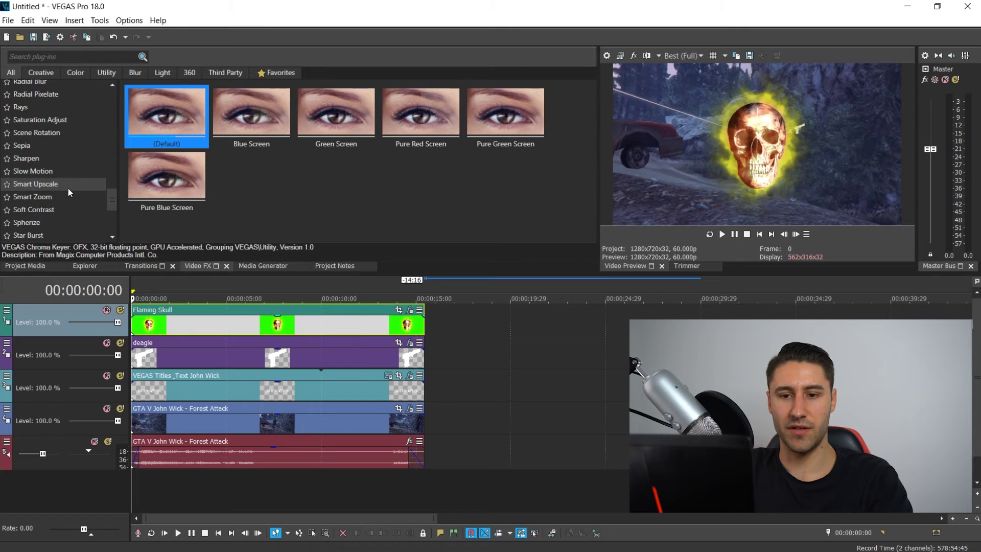
scroll(47, 136, "up", 2)
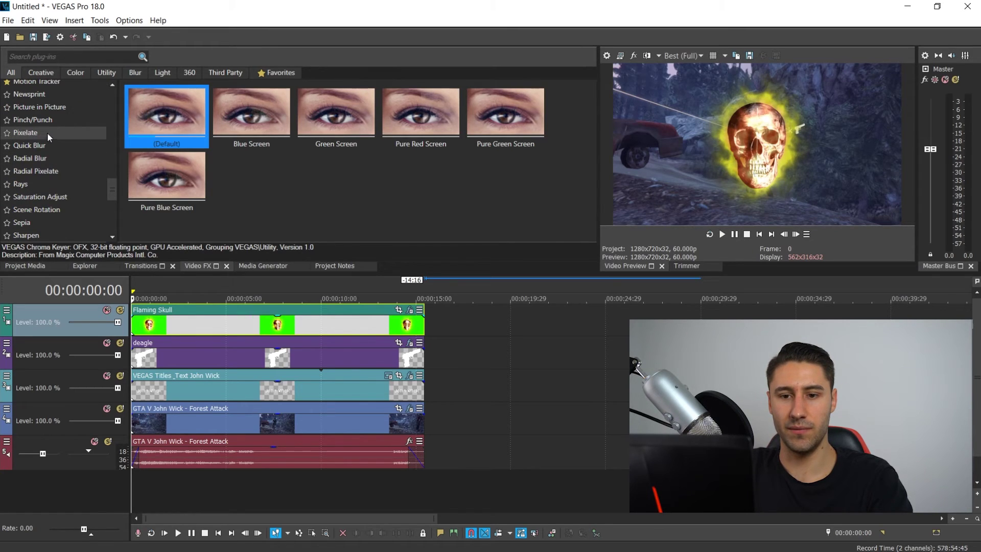
left_click(39, 106)
left_click_drag(167, 115, 151, 323)
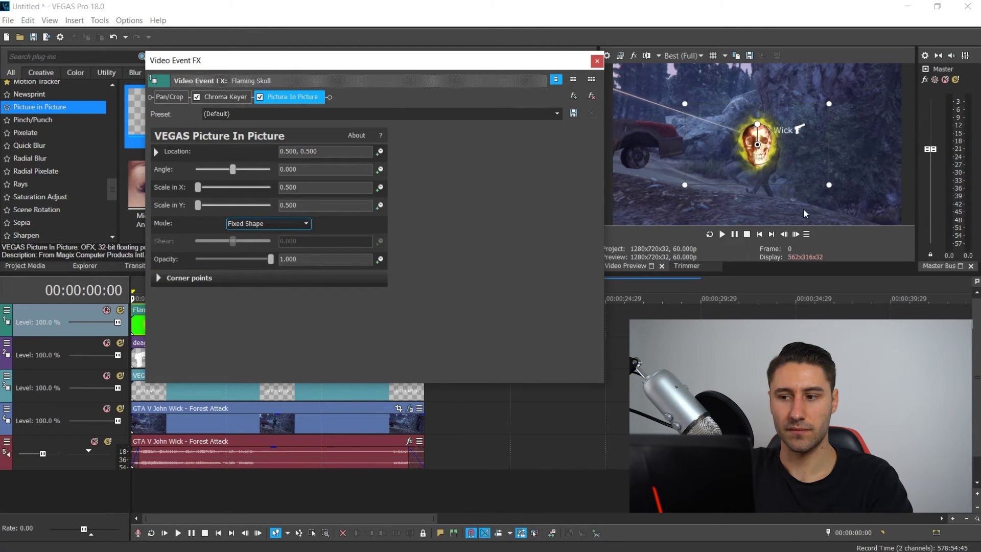
left_click_drag(829, 185, 755, 128)
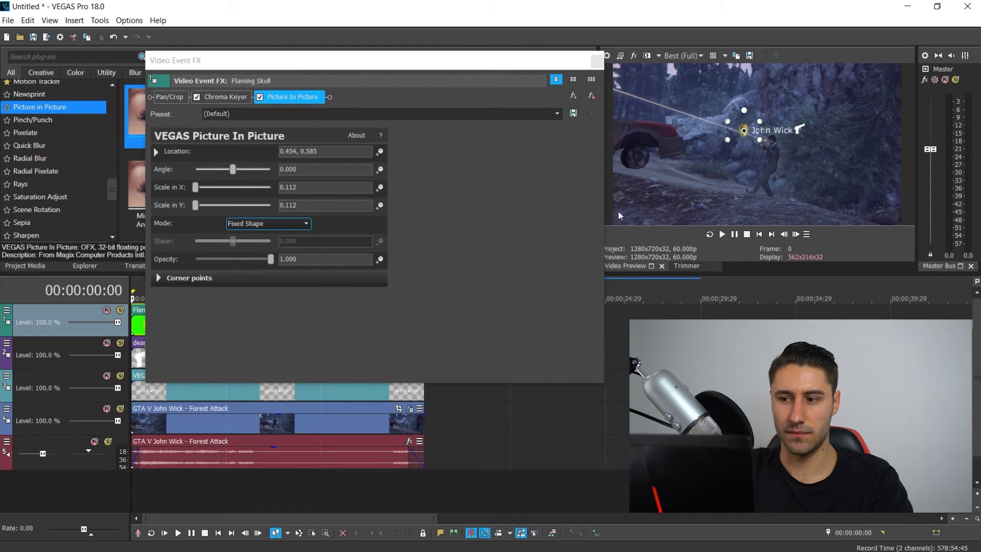
left_click(596, 61)
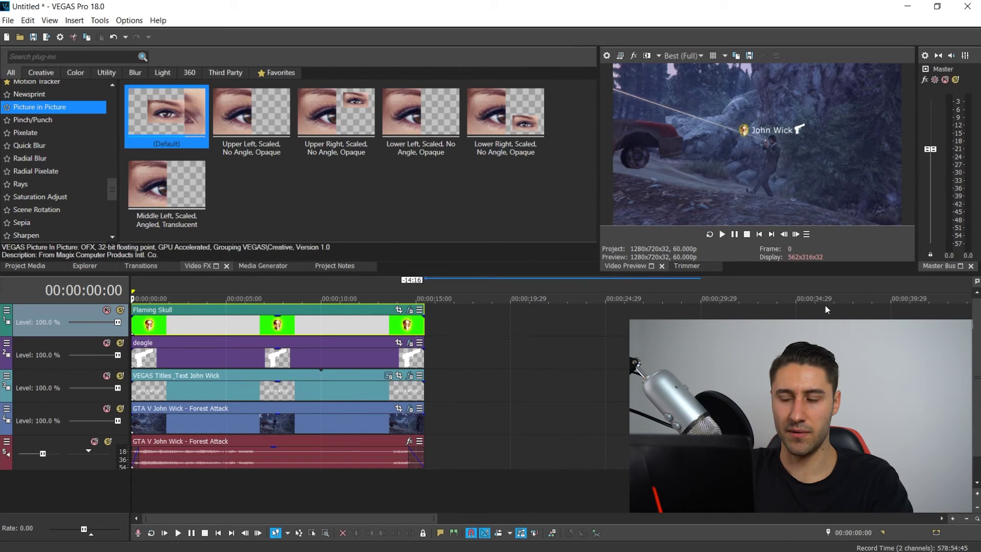
Step: Apply the GTA V forest clip's tracked motion to the deagle icon's Picture in Picture
left_click(134, 425)
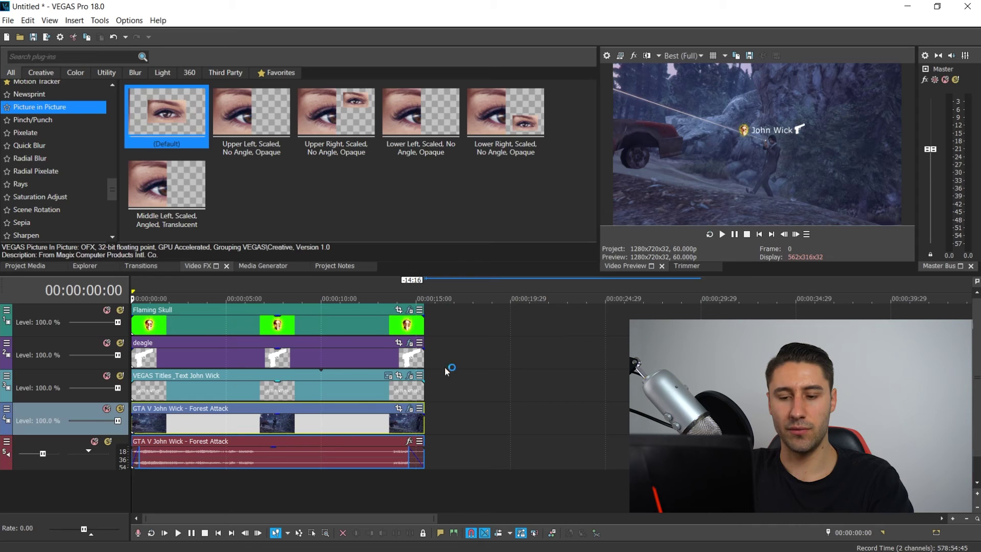
left_click(420, 409)
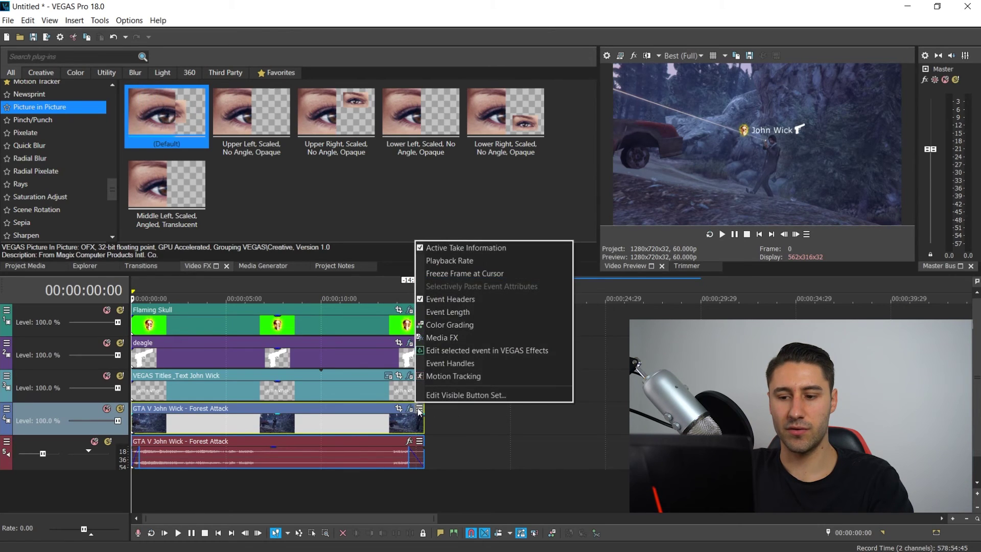
left_click(436, 375)
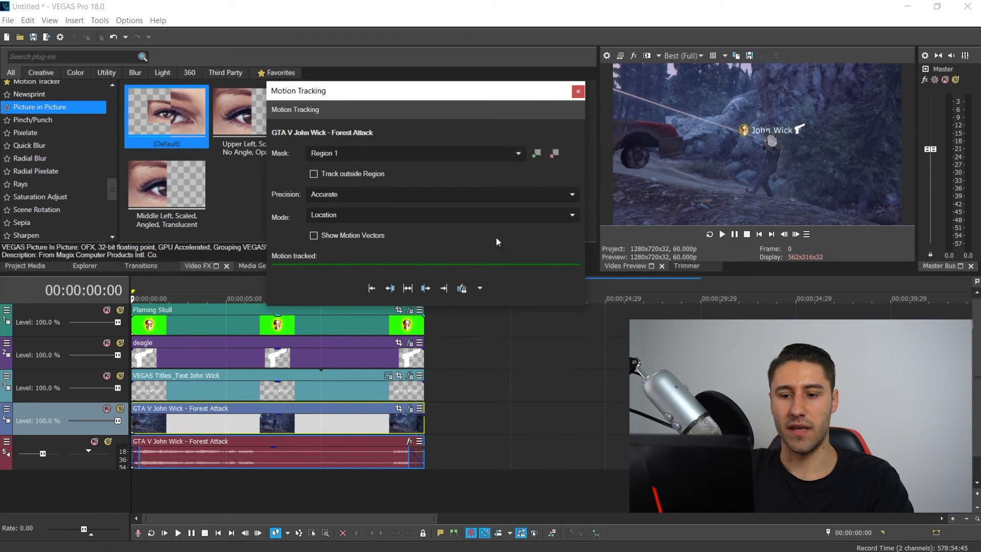
left_click(480, 289)
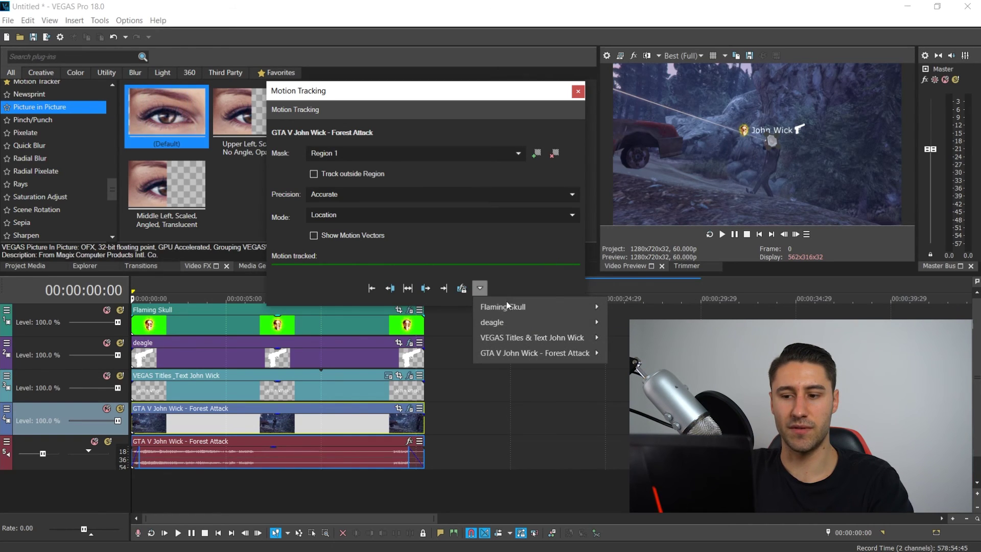
mouse_move(501, 325)
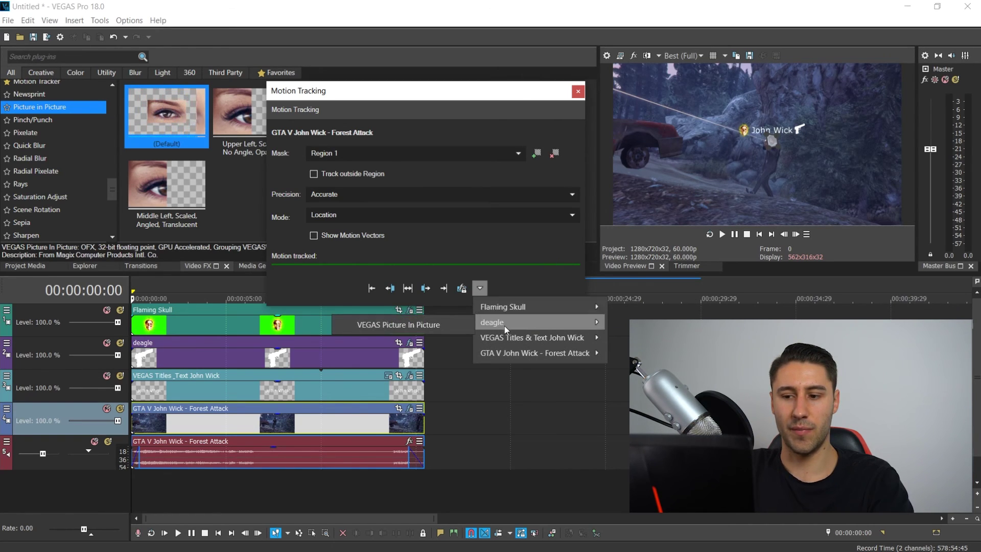
mouse_move(504, 307)
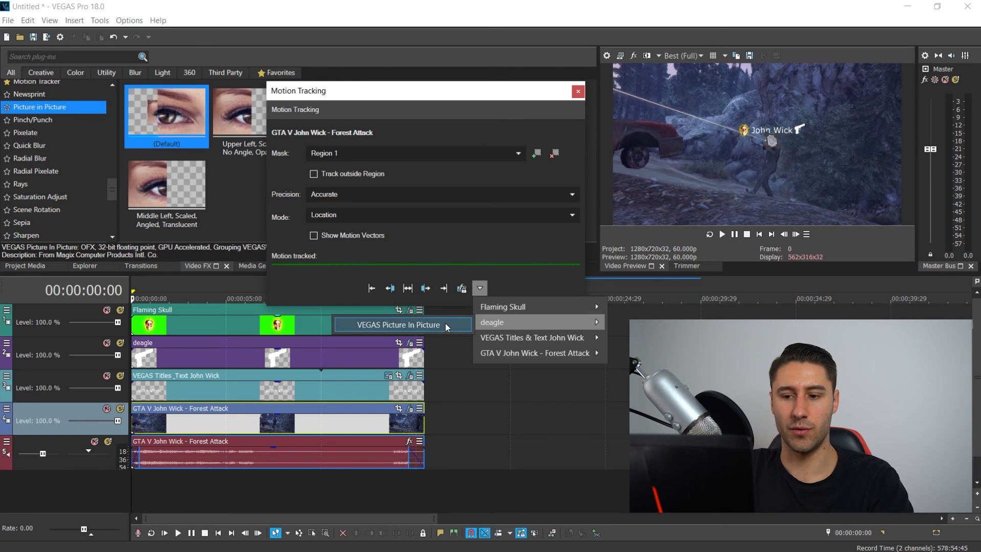
left_click(445, 325)
Step: Apply the same tracked motion to the Flaming Skull's Picture in Picture
left_click(479, 293)
mouse_move(495, 308)
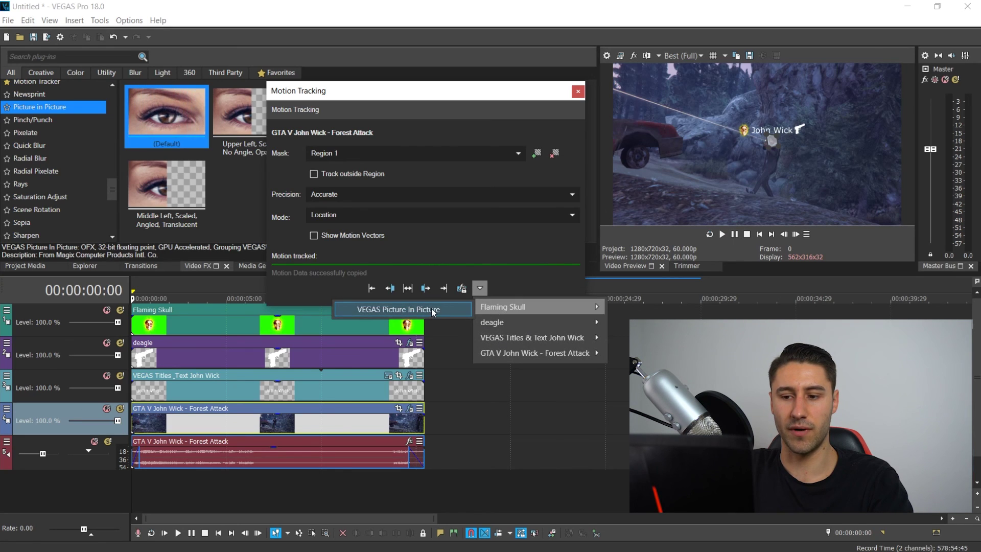
left_click(435, 310)
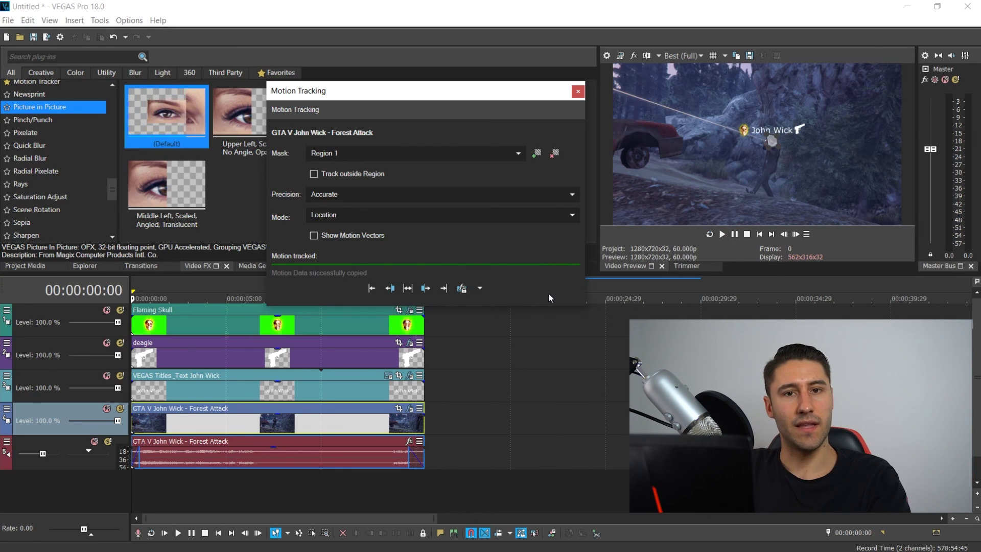